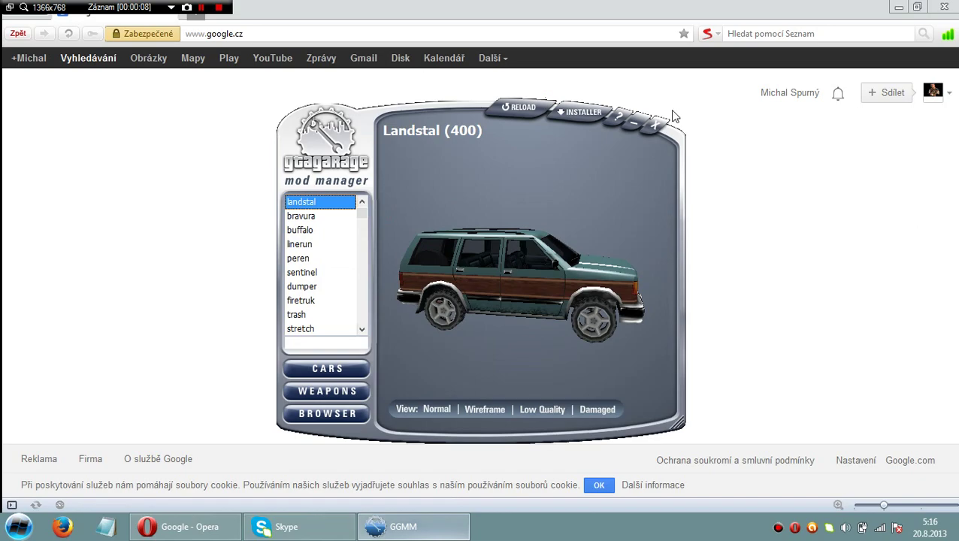
- Minimize the mod manager, search Google for gta.cz and open the site's GTA: San Andreas section
{"action": "left_click", "coordinate": [635, 122]}
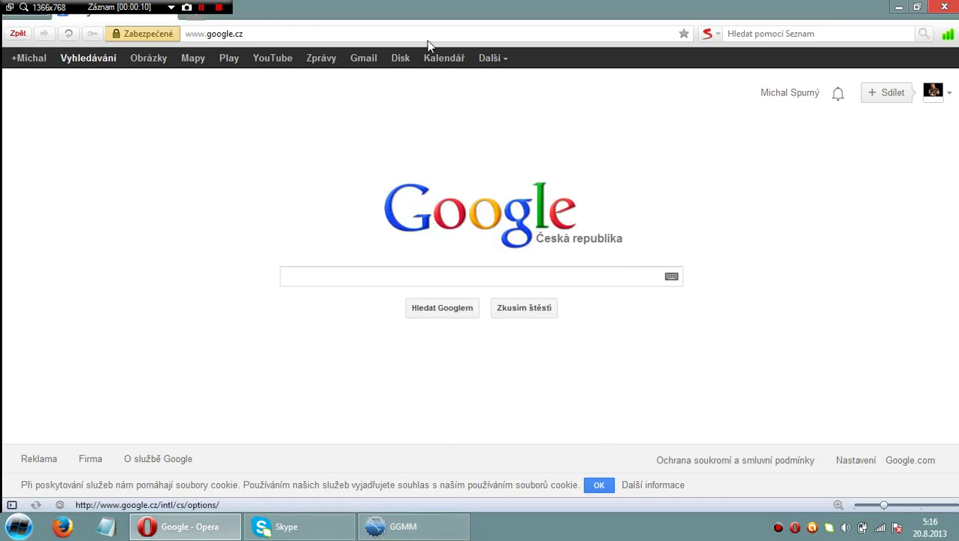
{"action": "left_click", "coordinate": [317, 283]}
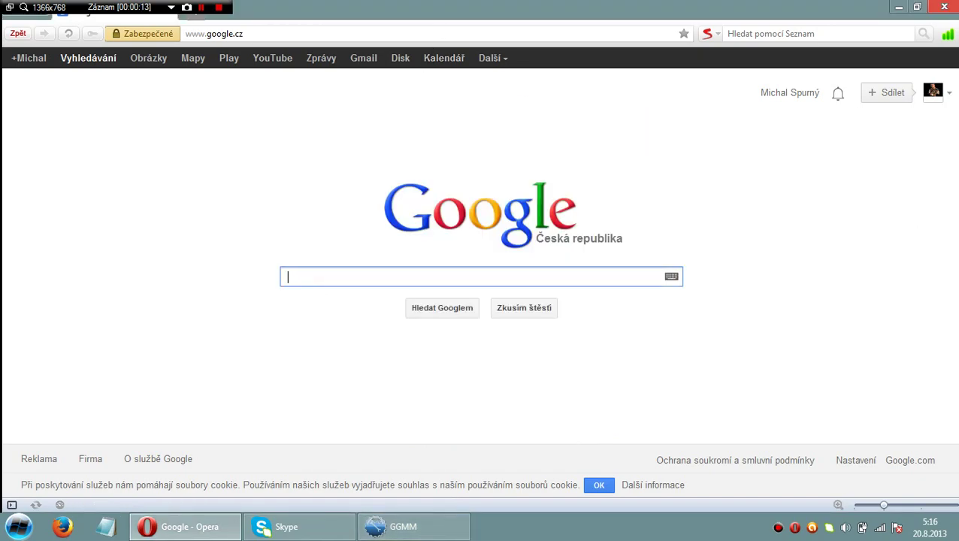
{"action": "type", "text": "gta.cz"}
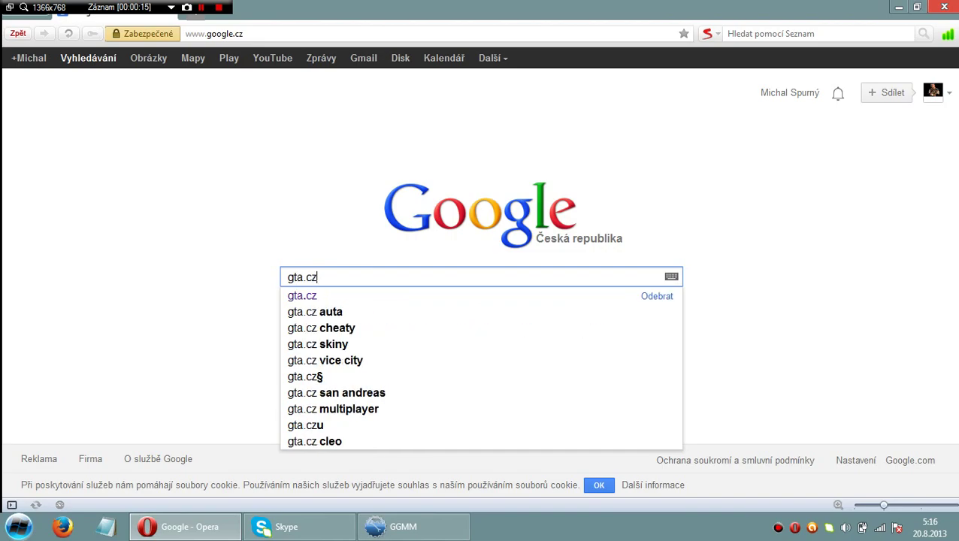
{"action": "key", "text": "Return"}
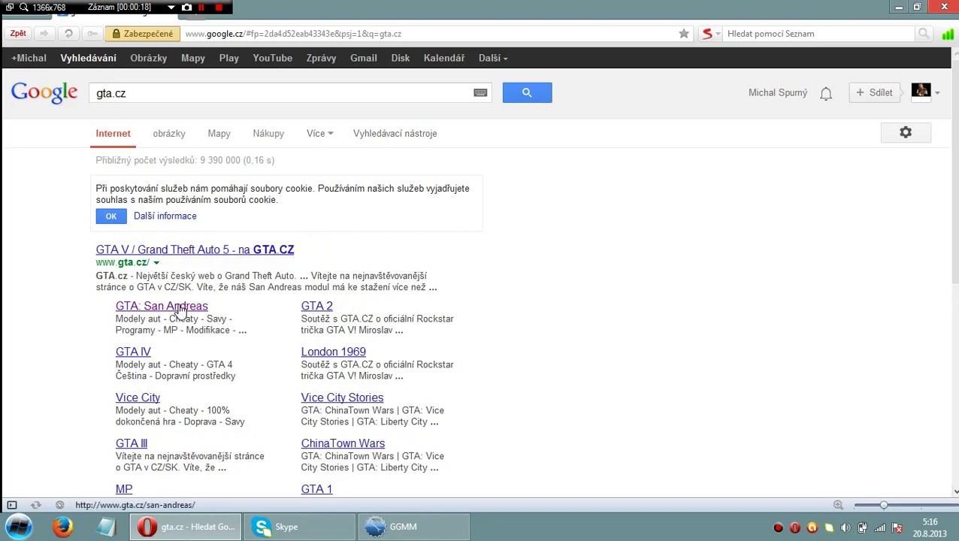
{"action": "left_click", "coordinate": [177, 307]}
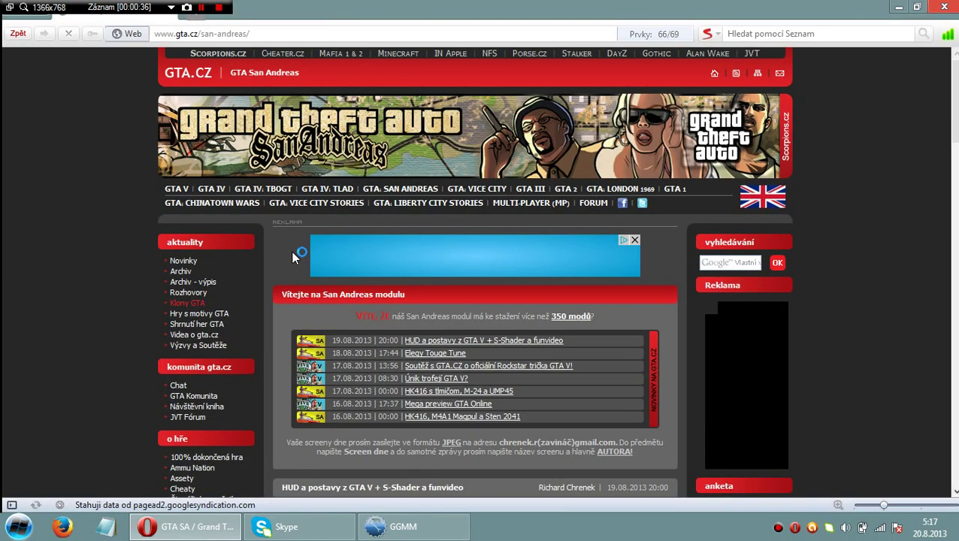
- Open the Programy category in the San Andreas download section
{"action": "scroll", "coordinate": [292, 251], "scroll_direction": "down", "scroll_amount": 3}
{"action": "scroll", "coordinate": [286, 259], "scroll_direction": "down", "scroll_amount": 3}
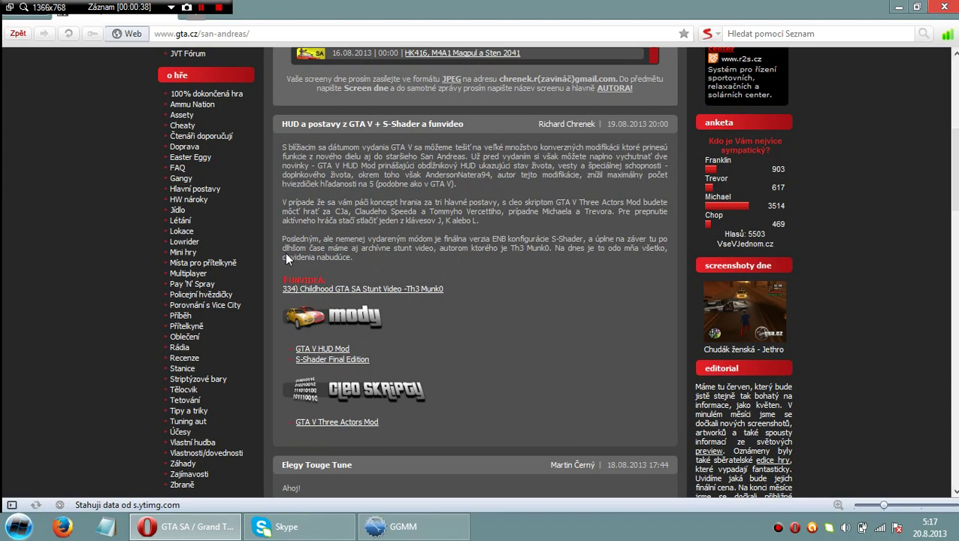
{"action": "scroll", "coordinate": [82, 269], "scroll_direction": "down", "scroll_amount": 10}
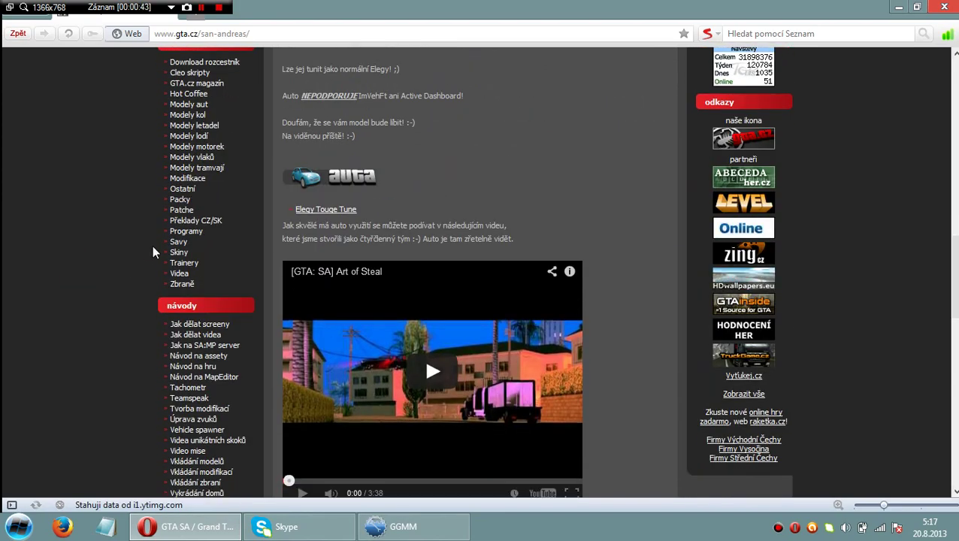
{"action": "left_click", "coordinate": [191, 233]}
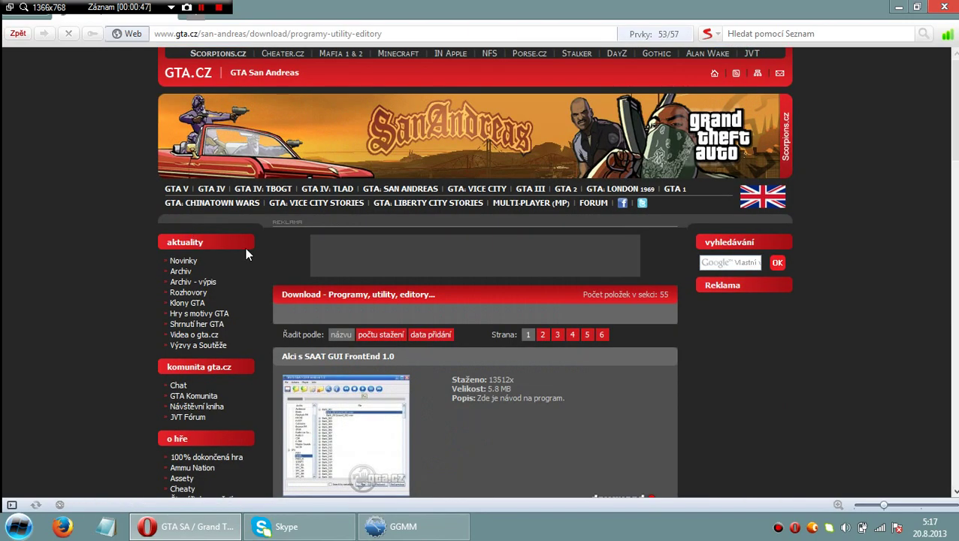
- Go to page 2 of the programs list and examine the Garage Mod Manager verze 2.1 entry
{"action": "scroll", "coordinate": [289, 297], "scroll_direction": "down", "scroll_amount": 6}
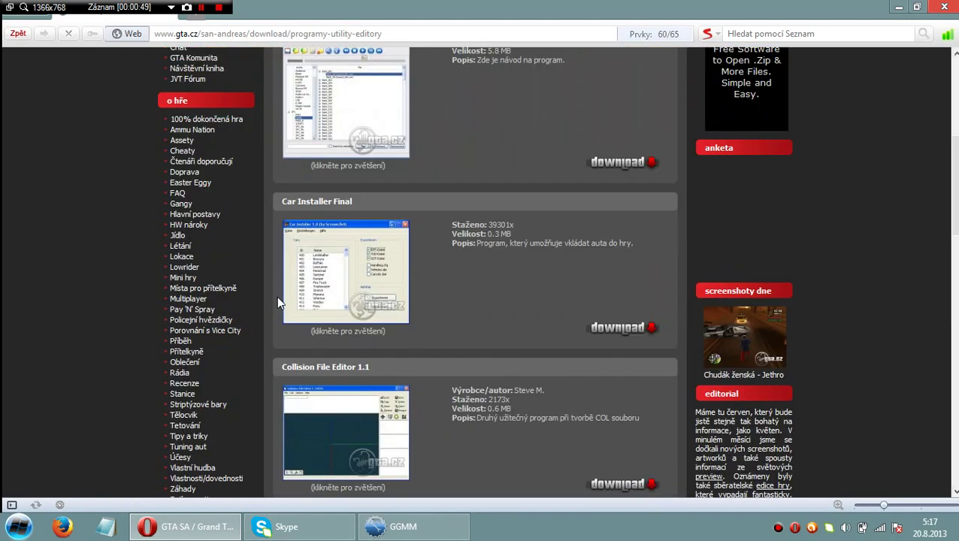
{"action": "scroll", "coordinate": [276, 295], "scroll_direction": "down", "scroll_amount": 15}
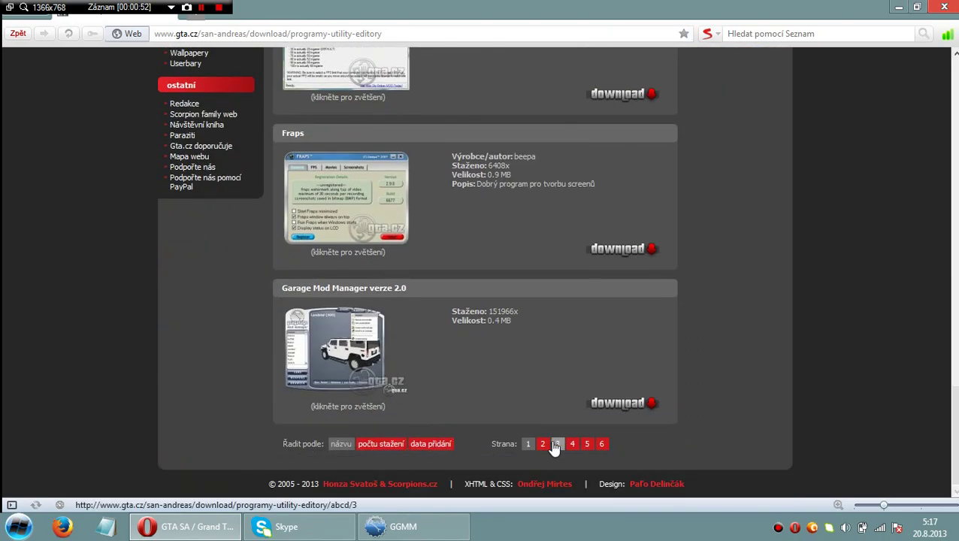
{"action": "left_click", "coordinate": [542, 444]}
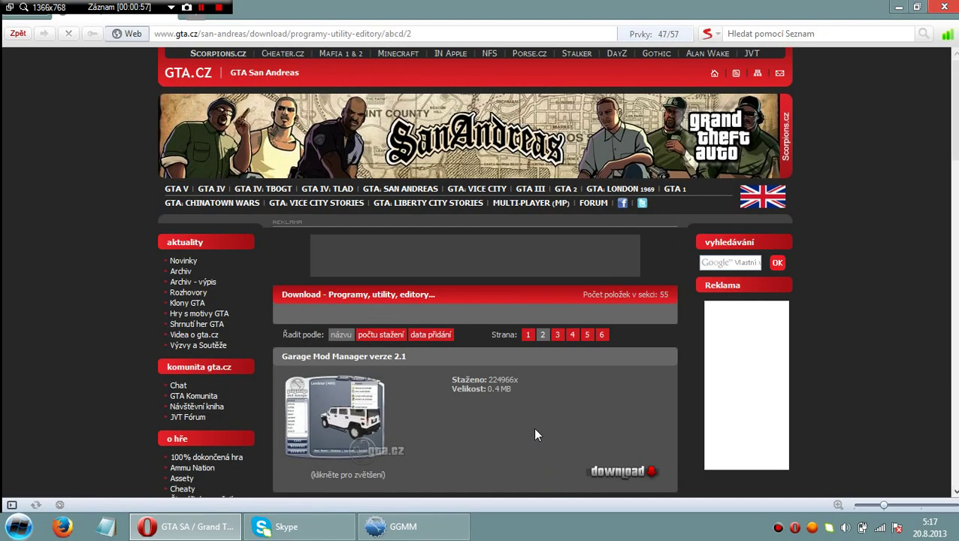
{"action": "left_click_drag", "start_coordinate": [283, 357], "coordinate": [350, 359]}
{"action": "left_click", "coordinate": [455, 440]}
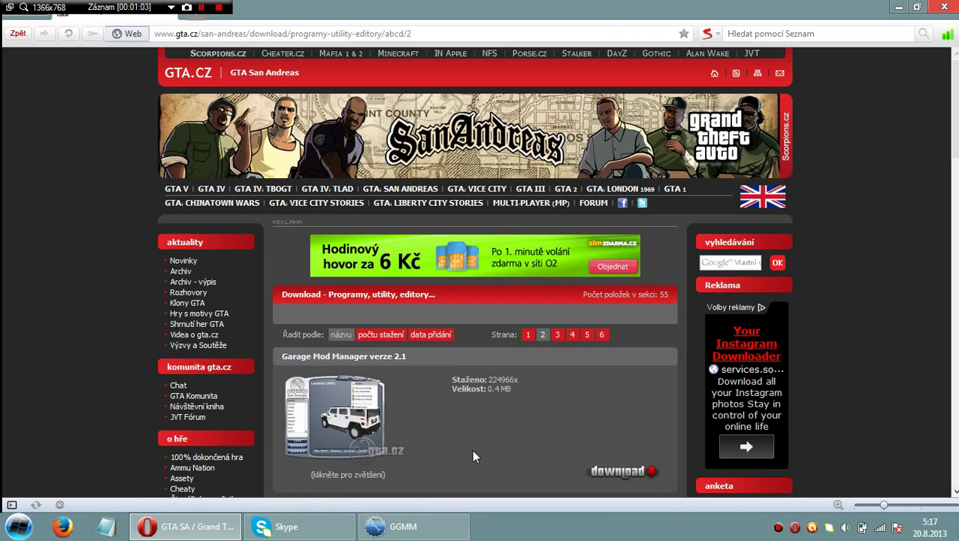
{"action": "scroll", "coordinate": [474, 456], "scroll_direction": "down", "scroll_amount": 5}
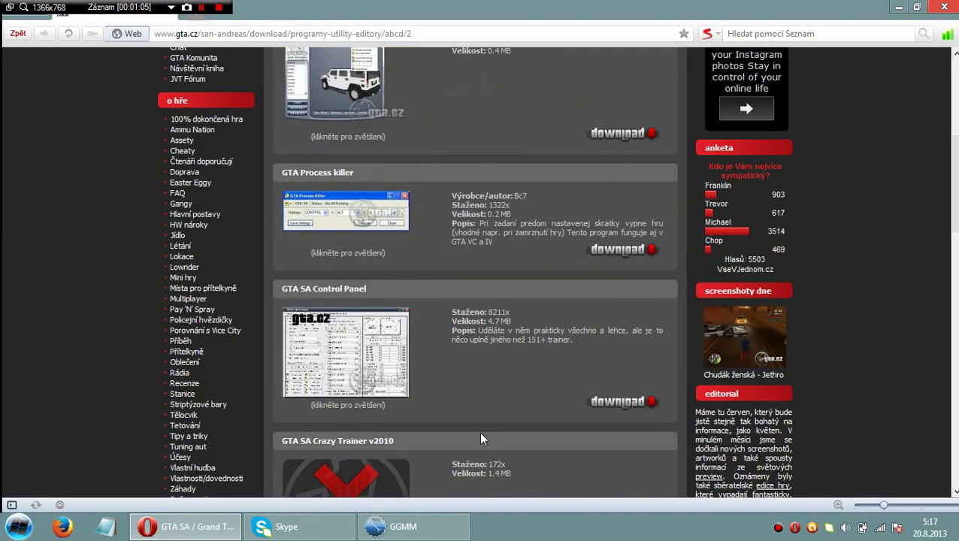
{"action": "scroll", "coordinate": [479, 431], "scroll_direction": "down", "scroll_amount": 4}
- Minimize the browser and open the GTA-SanAndreas folder from the desktop
{"action": "left_click", "coordinate": [897, 8]}
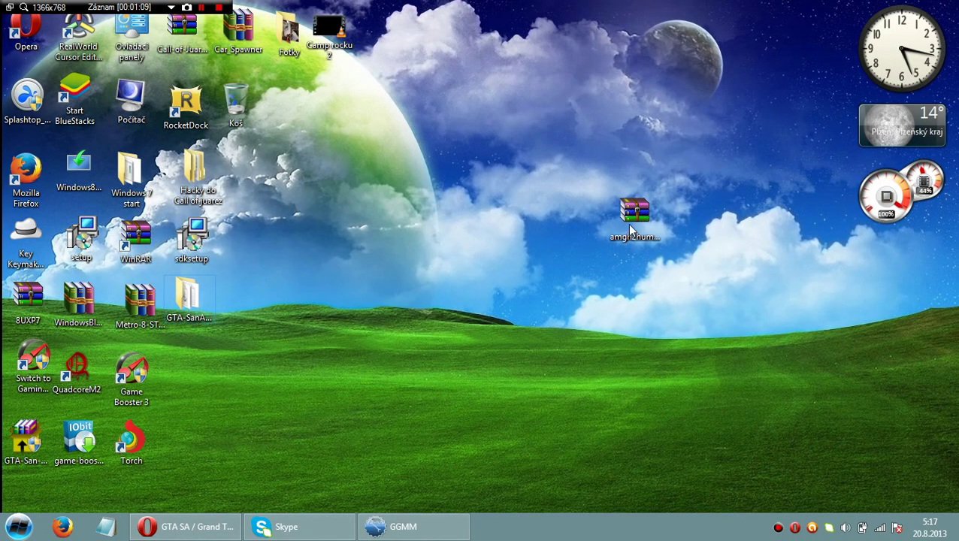
{"action": "left_click", "coordinate": [188, 299]}
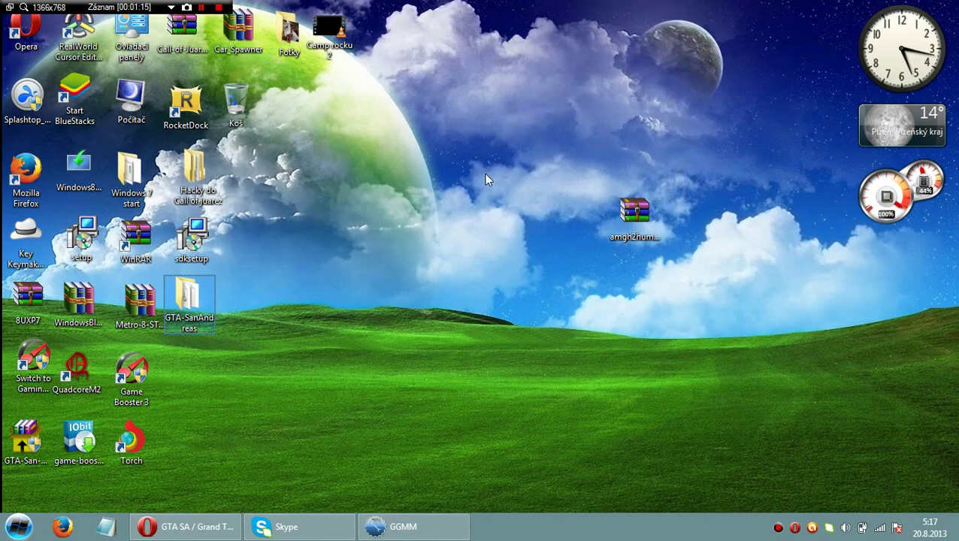
{"action": "key", "text": "Return"}
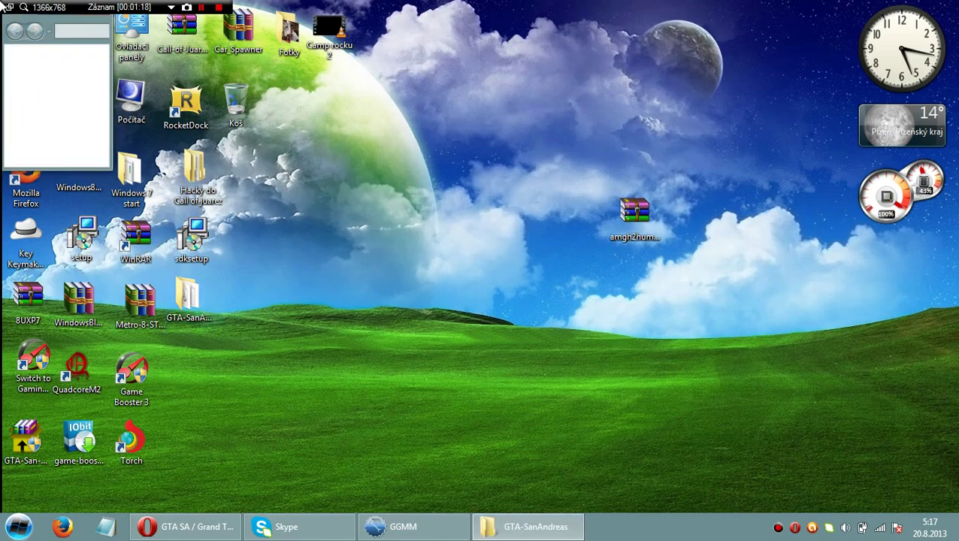
- Enlarge the GTA-SanAndreas folder window in width and height and move it to the middle of the desktop
{"action": "left_click_drag", "start_coordinate": [75, 6], "coordinate": [304, 233]}
{"action": "left_click", "coordinate": [295, 234]}
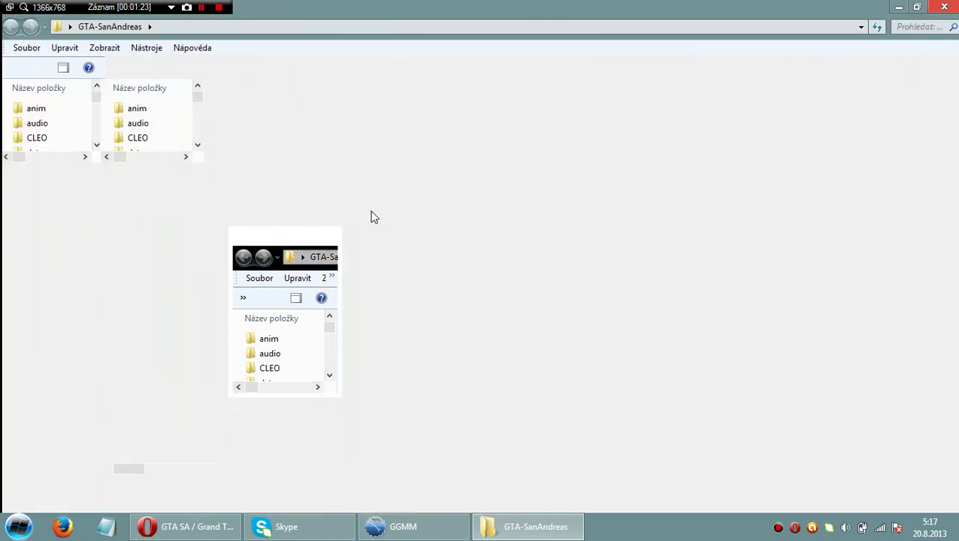
{"action": "left_click", "coordinate": [917, 7]}
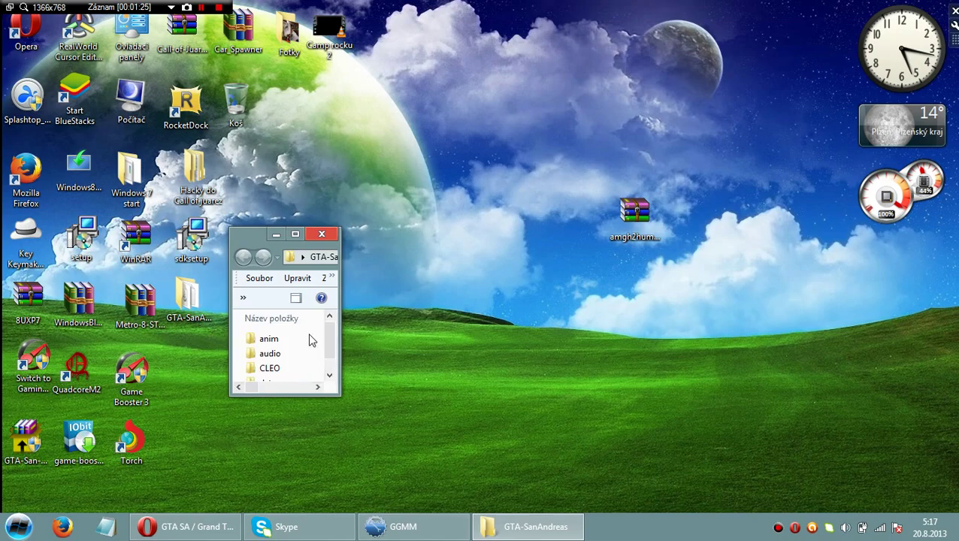
{"action": "left_click_drag", "start_coordinate": [336, 334], "coordinate": [608, 359]}
{"action": "left_click_drag", "start_coordinate": [408, 391], "coordinate": [406, 505]}
{"action": "left_click_drag", "start_coordinate": [408, 240], "coordinate": [435, 132]}
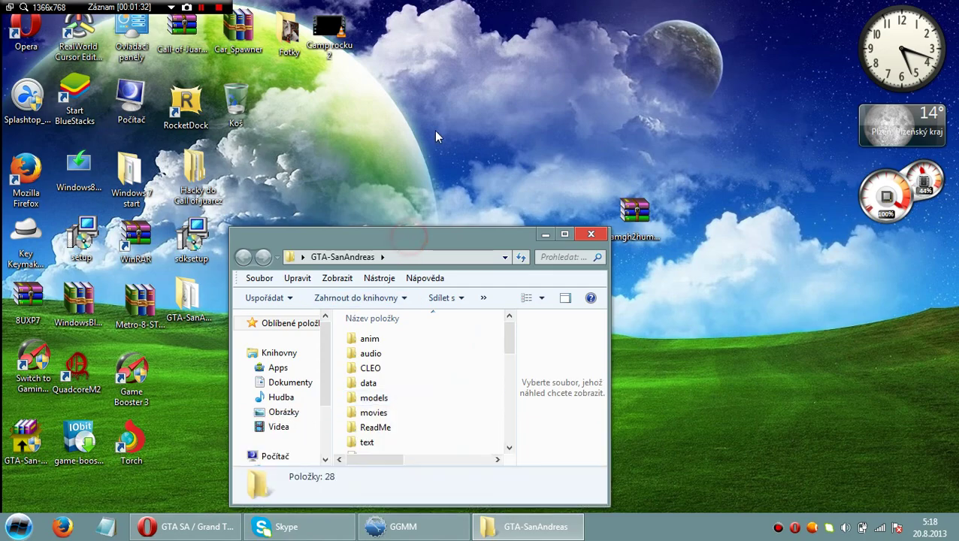
{"action": "left_click", "coordinate": [750, 272]}
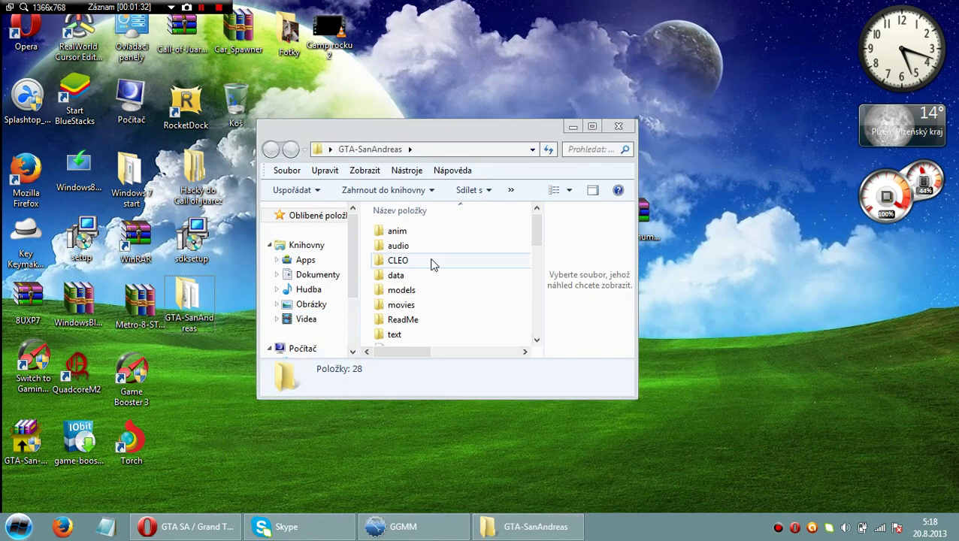
- Locate the GGMM program file in the GTA-SanAndreas folder and close the folder window
{"action": "left_click_drag", "start_coordinate": [533, 222], "coordinate": [533, 246]}
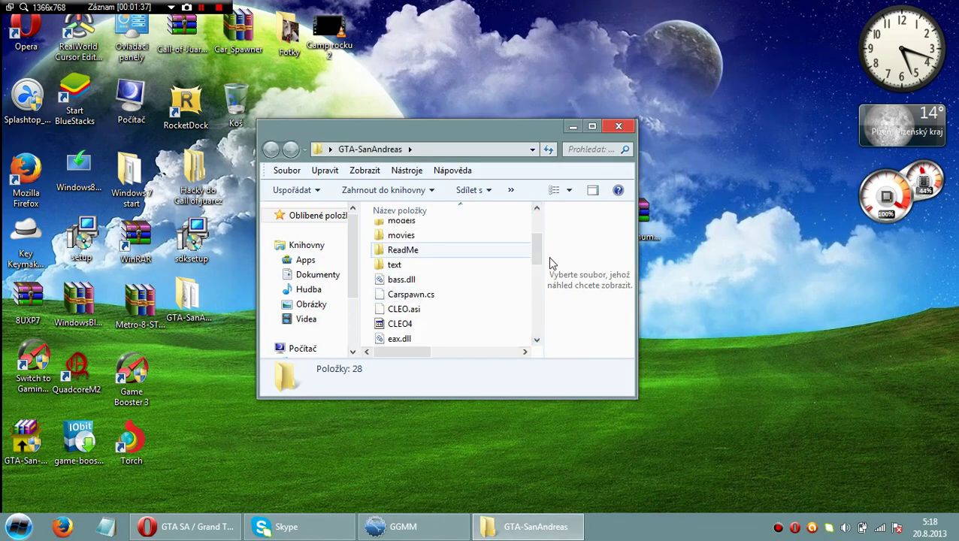
{"action": "scroll", "coordinate": [539, 252], "scroll_direction": "down", "scroll_amount": 2}
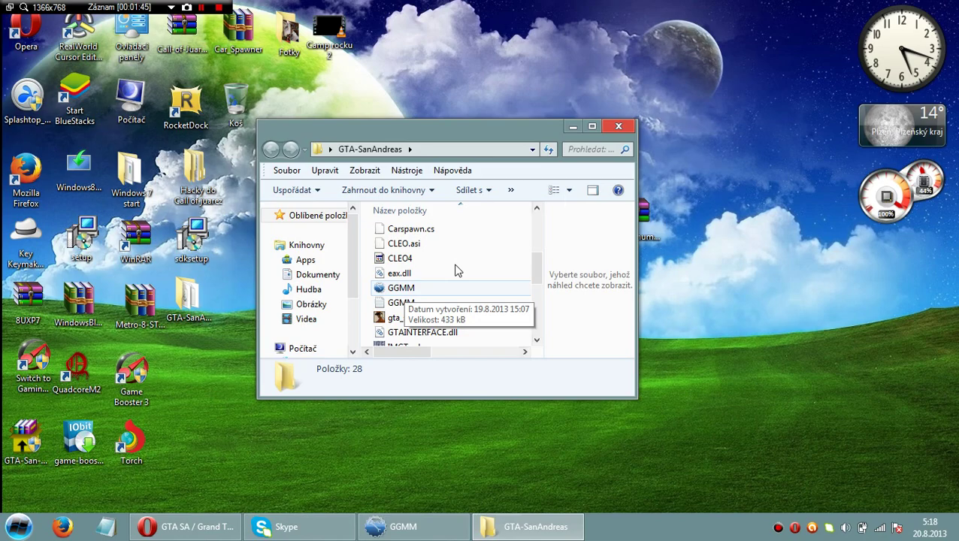
{"action": "left_click", "coordinate": [618, 125]}
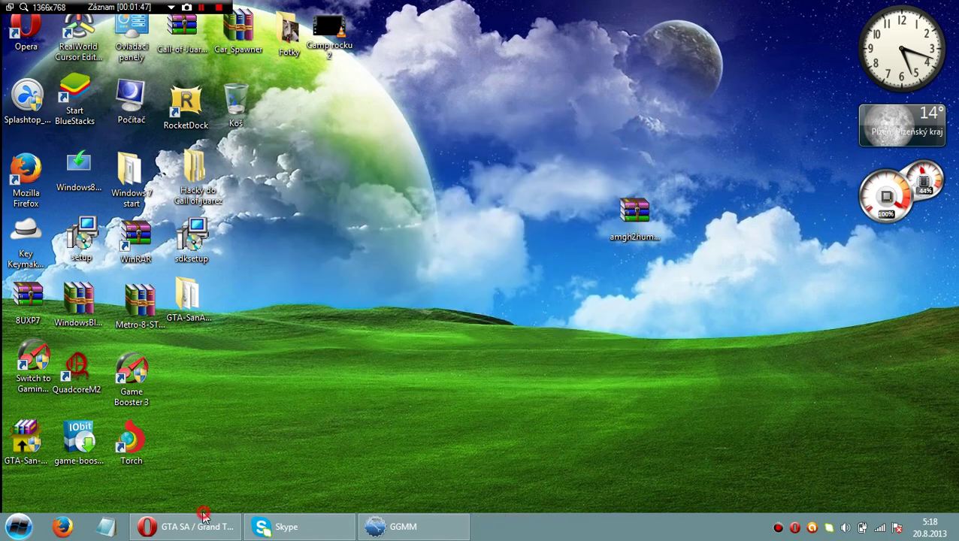
- Switch back to Opera and open the Škoda category in the Modely aut download section
{"action": "left_click", "coordinate": [203, 517]}
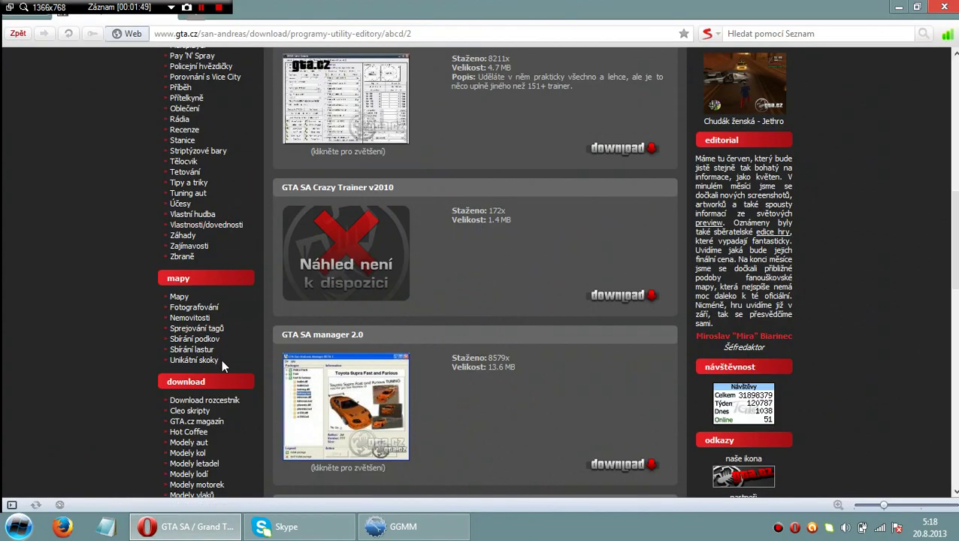
{"action": "left_click", "coordinate": [204, 445]}
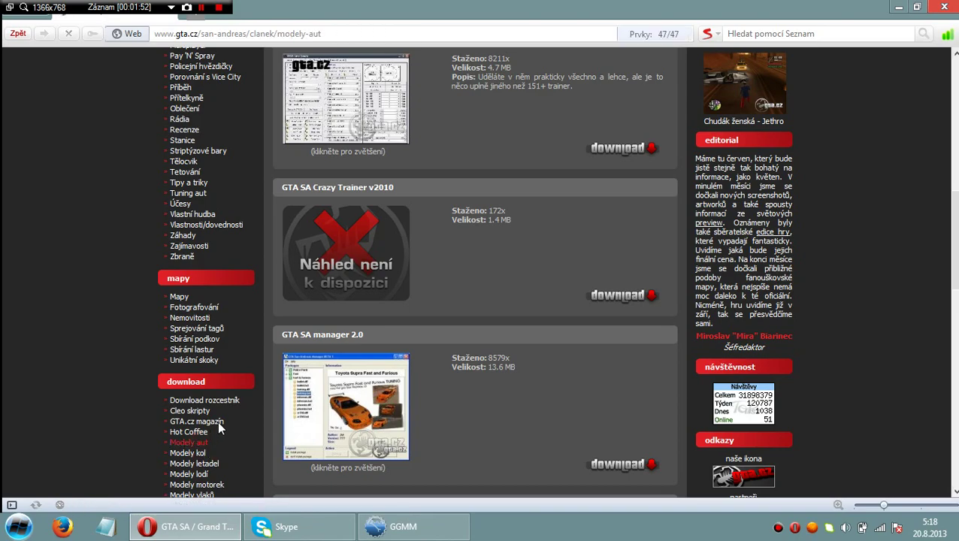
{"action": "scroll", "coordinate": [303, 372], "scroll_direction": "down", "scroll_amount": 3}
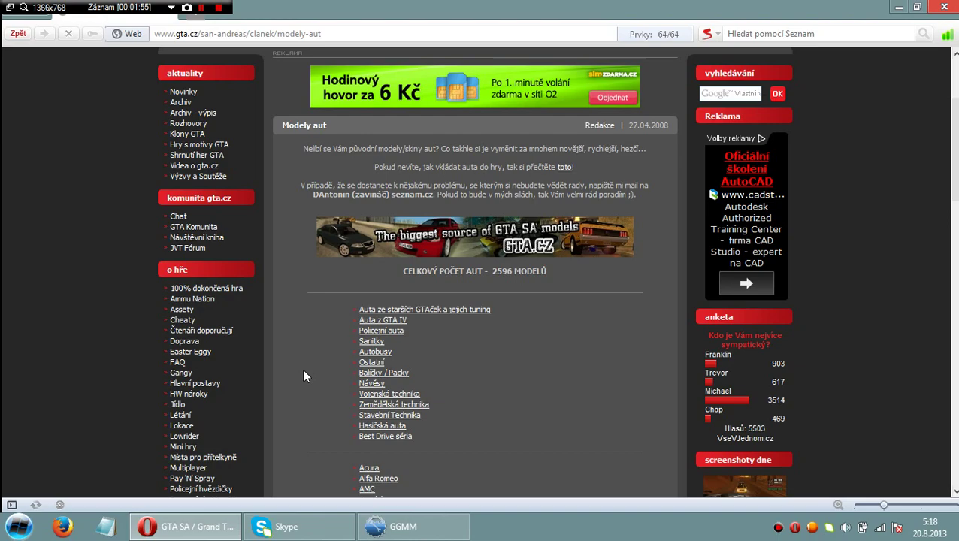
{"action": "scroll", "coordinate": [308, 369], "scroll_direction": "down", "scroll_amount": 4}
{"action": "scroll", "coordinate": [391, 459], "scroll_direction": "down", "scroll_amount": 3}
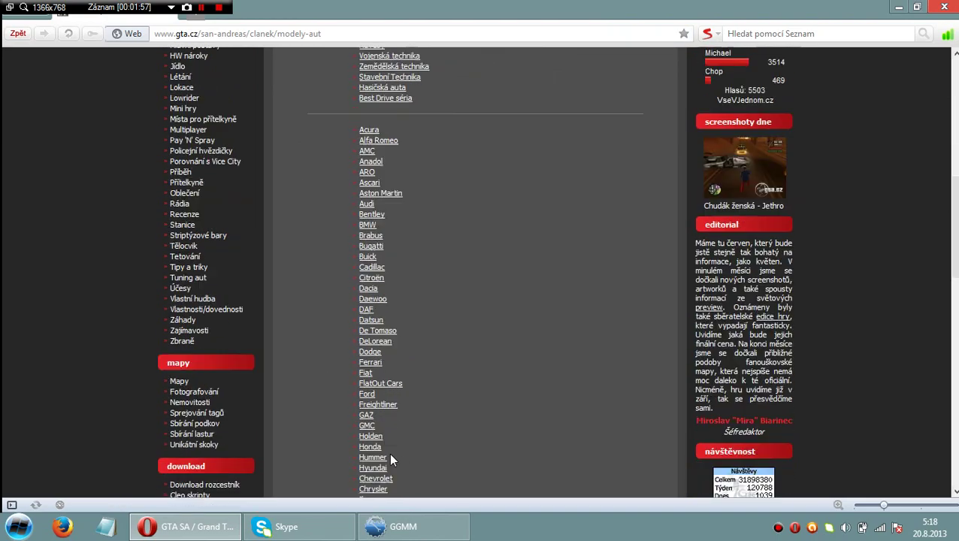
{"action": "scroll", "coordinate": [388, 459], "scroll_direction": "down", "scroll_amount": 5}
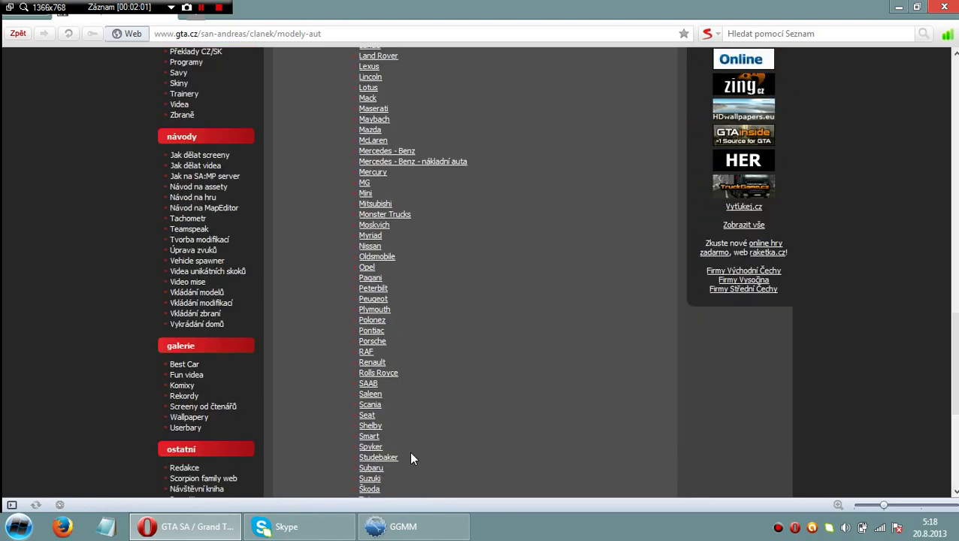
{"action": "scroll", "coordinate": [411, 458], "scroll_direction": "down", "scroll_amount": 3}
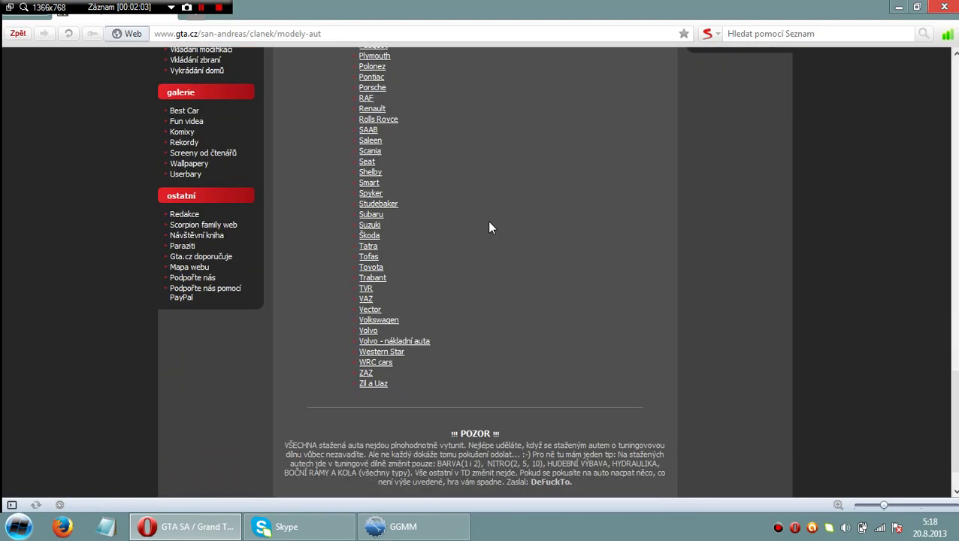
{"action": "scroll", "coordinate": [480, 221], "scroll_direction": "up", "scroll_amount": 2}
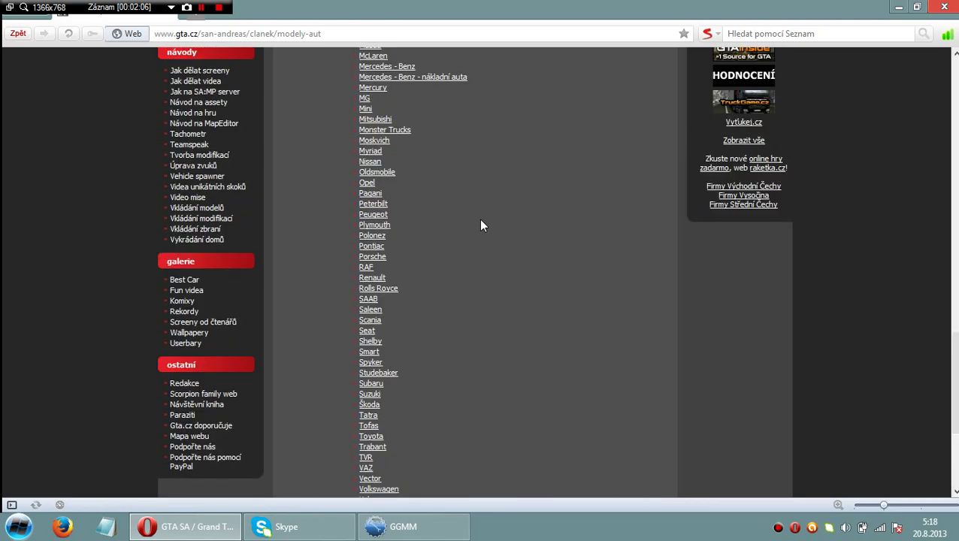
{"action": "scroll", "coordinate": [364, 342], "scroll_direction": "down", "scroll_amount": 1}
{"action": "left_click", "coordinate": [369, 320]}
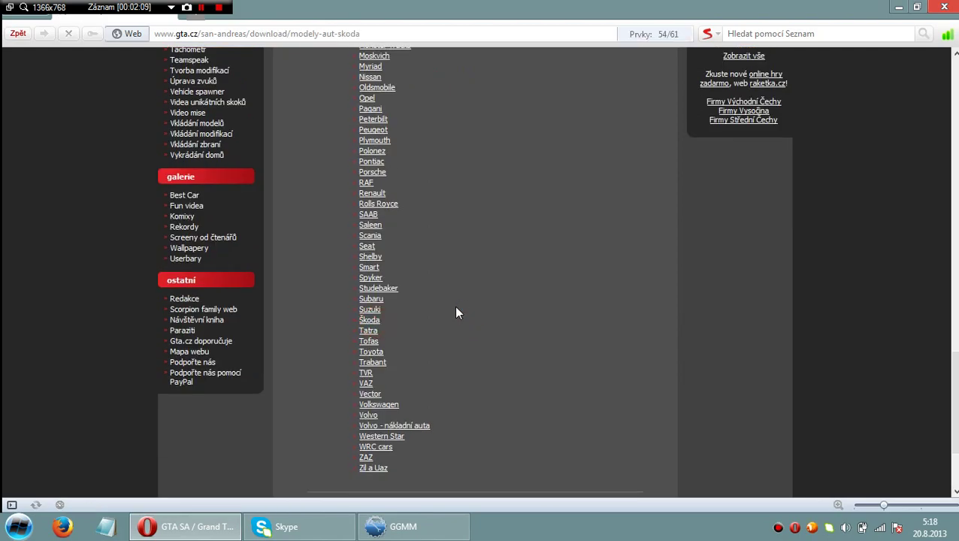
- Browse the downloadable Škoda car models on the first page of the list
{"action": "scroll", "coordinate": [456, 314], "scroll_direction": "down", "scroll_amount": 8}
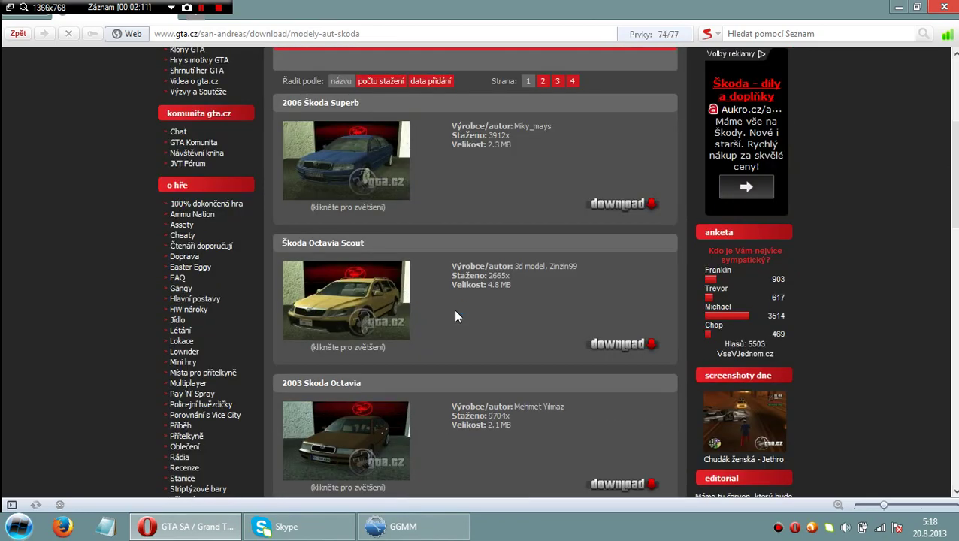
{"action": "scroll", "coordinate": [457, 310], "scroll_direction": "down", "scroll_amount": 8}
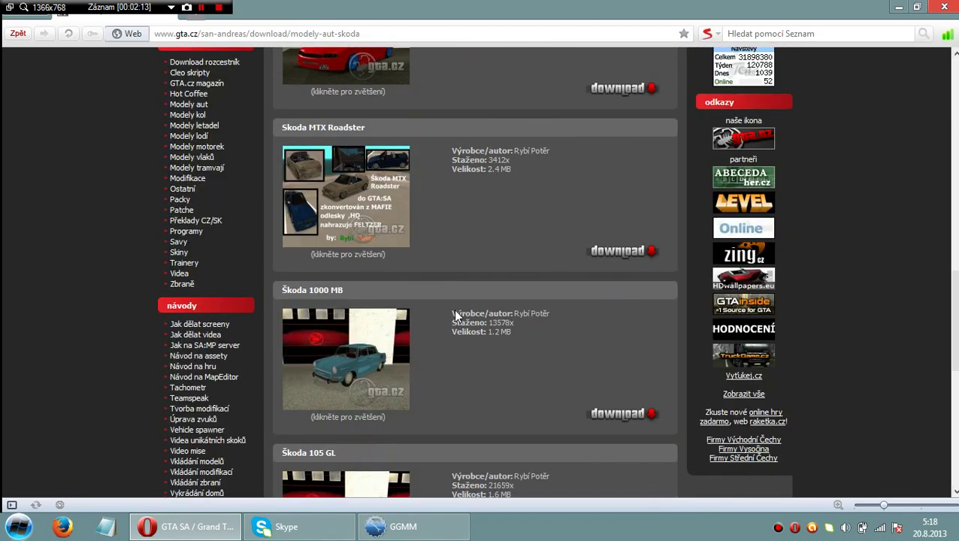
{"action": "scroll", "coordinate": [454, 308], "scroll_direction": "up", "scroll_amount": 14}
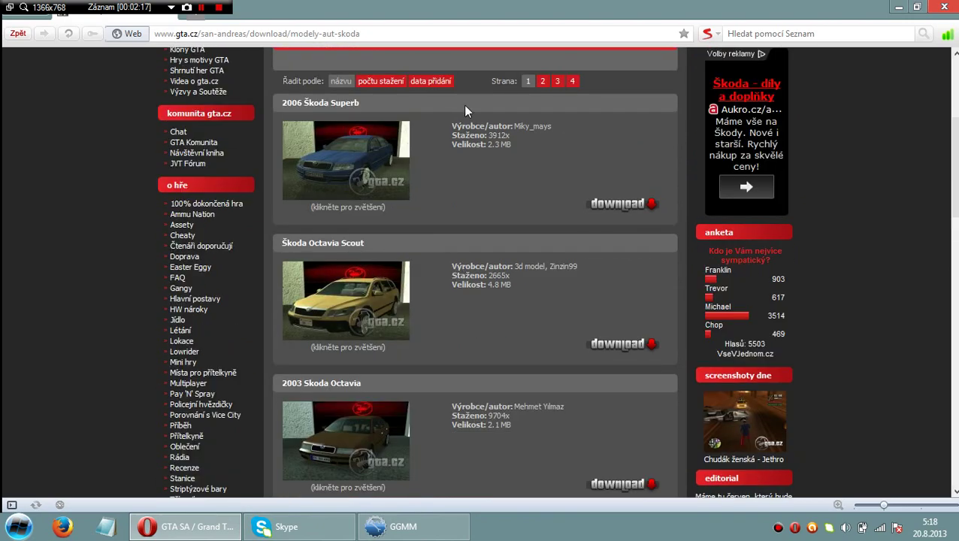
{"action": "scroll", "coordinate": [443, 413], "scroll_direction": "down", "scroll_amount": 2}
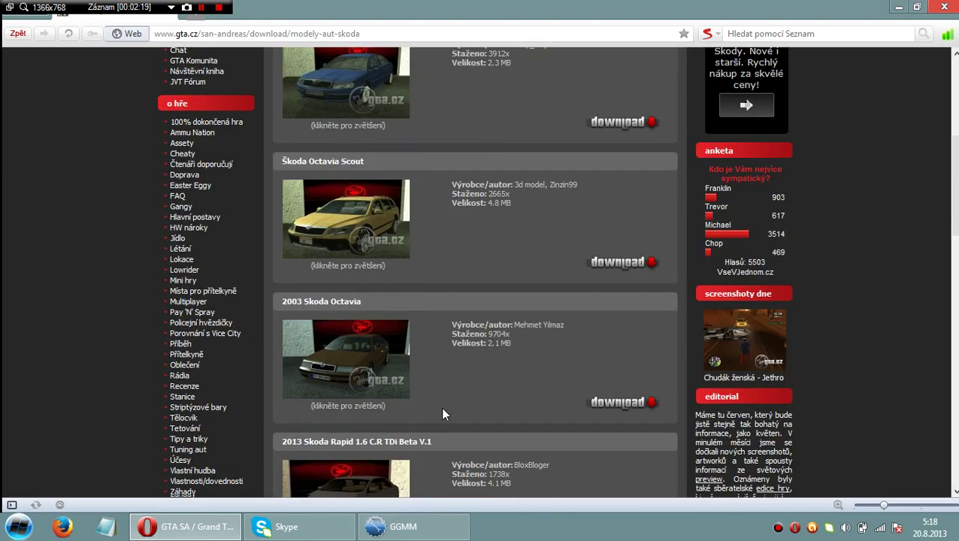
- Download the 2003 Skoda Octavia model and save its RAR archive to the desktop
{"action": "left_click", "coordinate": [614, 393]}
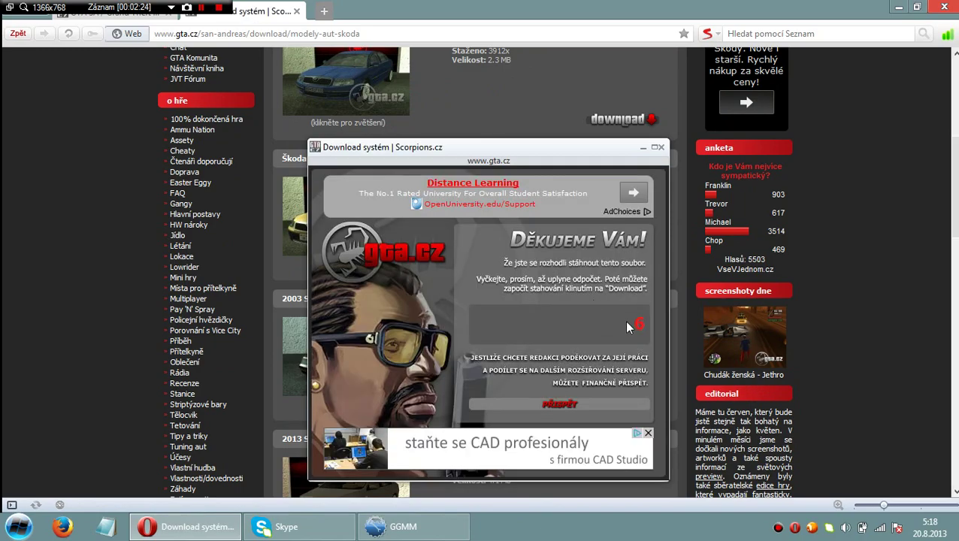
{"action": "left_click", "coordinate": [649, 436]}
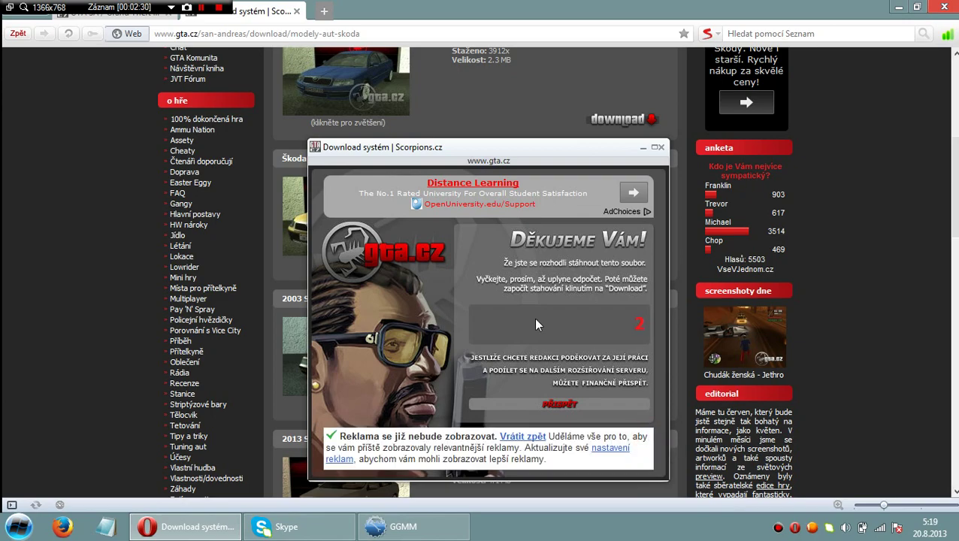
{"action": "left_click", "coordinate": [610, 328]}
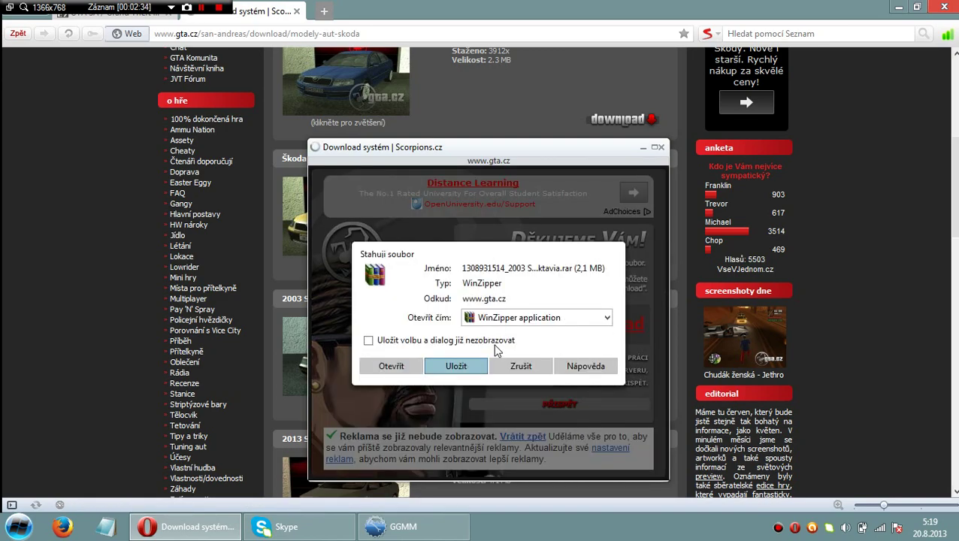
{"action": "key", "text": "Return"}
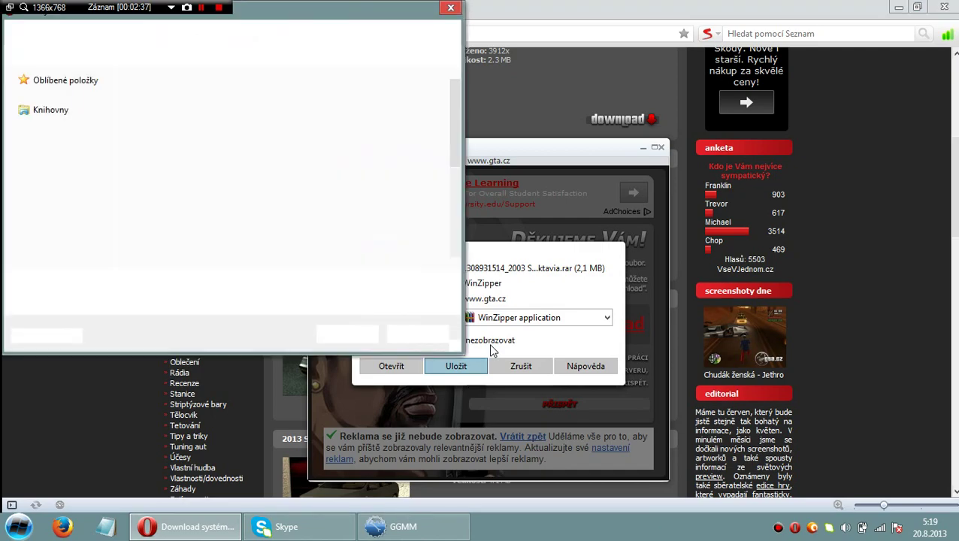
{"action": "key", "text": "Return"}
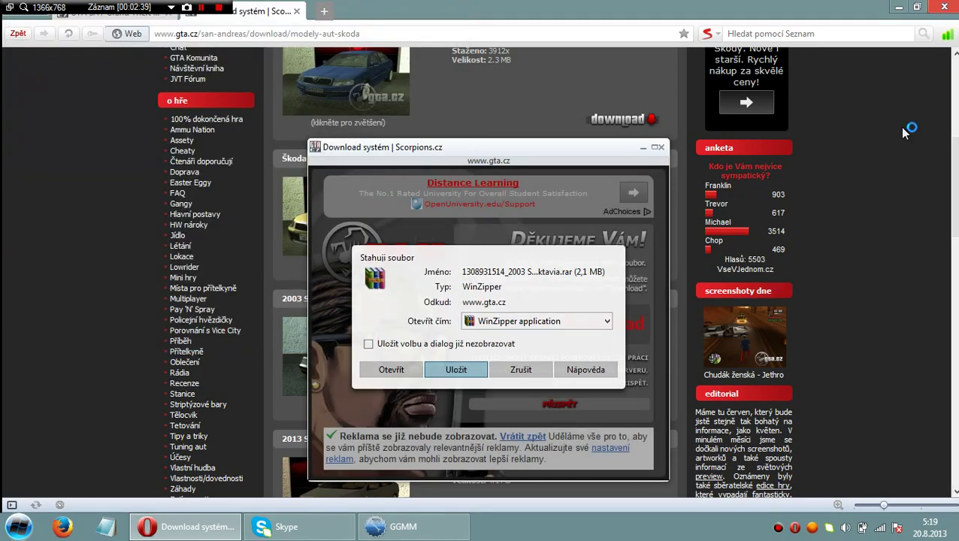
- Show the desktop, move the downloaded Skoda Oktavia archive into the open area near the middle, and dismiss the download notification
{"action": "left_click", "coordinate": [900, 7]}
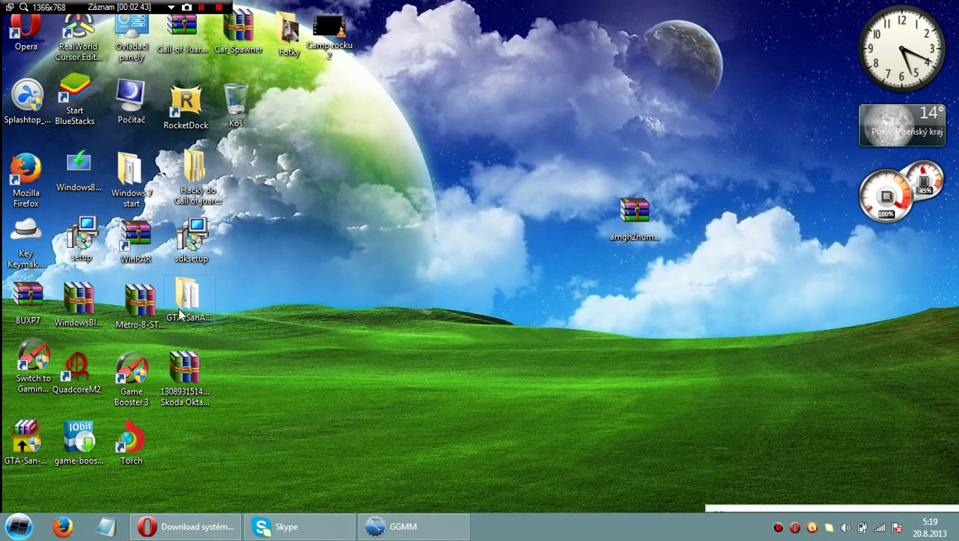
{"action": "left_click_drag", "start_coordinate": [180, 385], "coordinate": [340, 305]}
{"action": "left_click", "coordinate": [343, 313]}
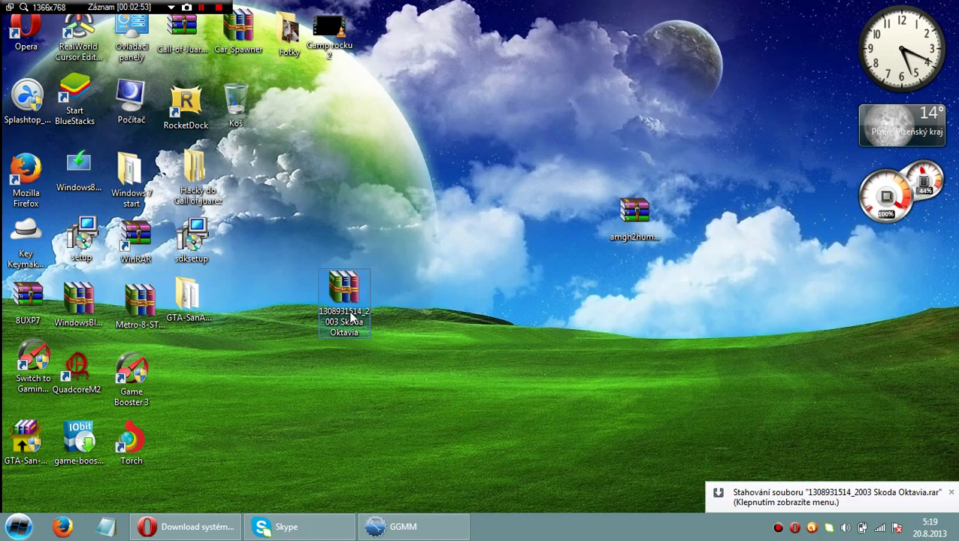
{"action": "left_click_drag", "start_coordinate": [605, 18], "coordinate": [495, 288]}
{"action": "left_click", "coordinate": [951, 492]}
{"action": "left_click_drag", "start_coordinate": [459, 471], "coordinate": [473, 436]}
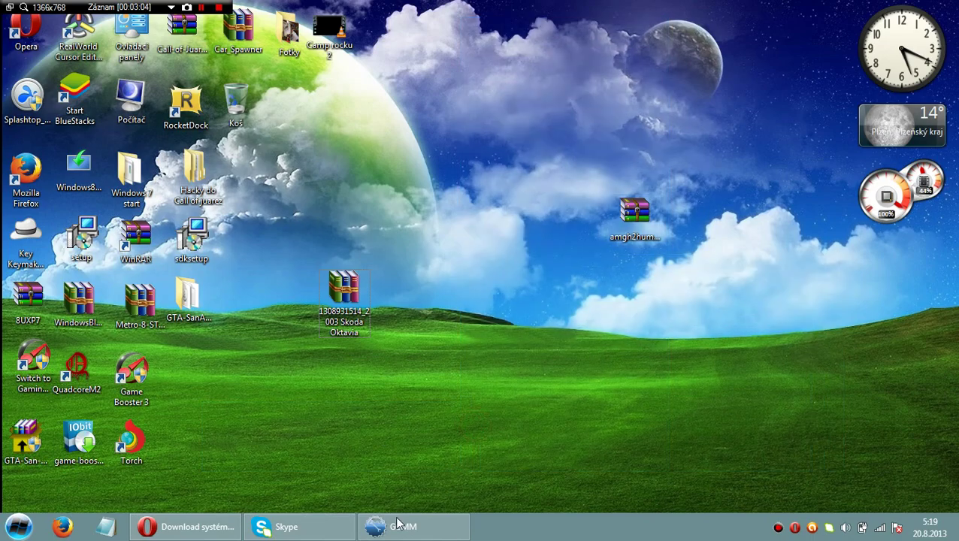
- Open the Skoda Oktavia archive in WinZipper, inspect the contents of its Skoda Oktavia and FreeModel folders, and close it
{"action": "key", "text": "Return"}
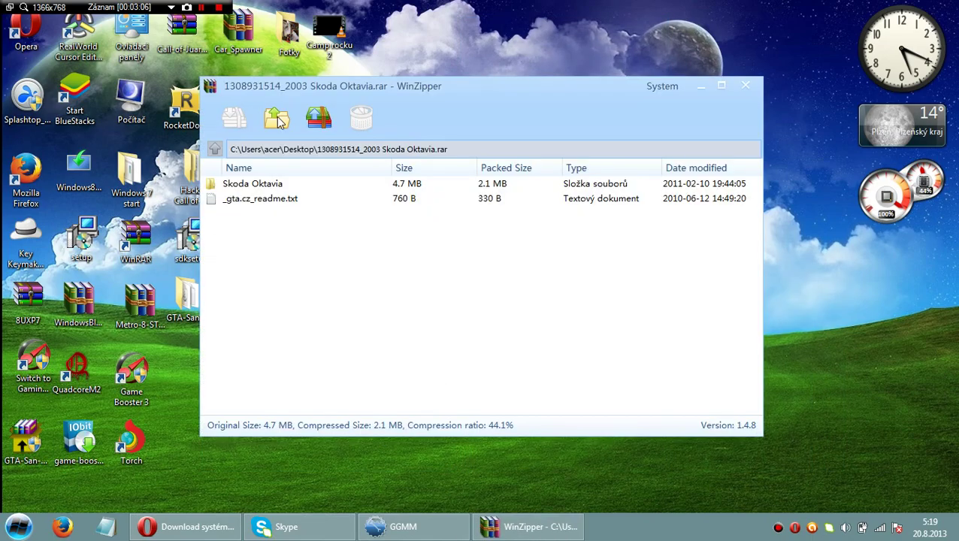
{"action": "left_click", "coordinate": [275, 188]}
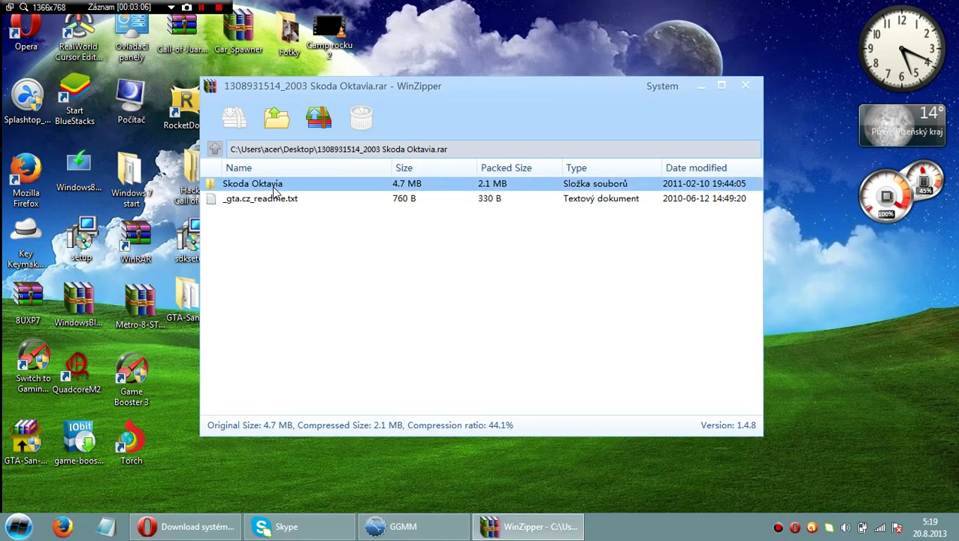
{"action": "double_click", "coordinate": [275, 187]}
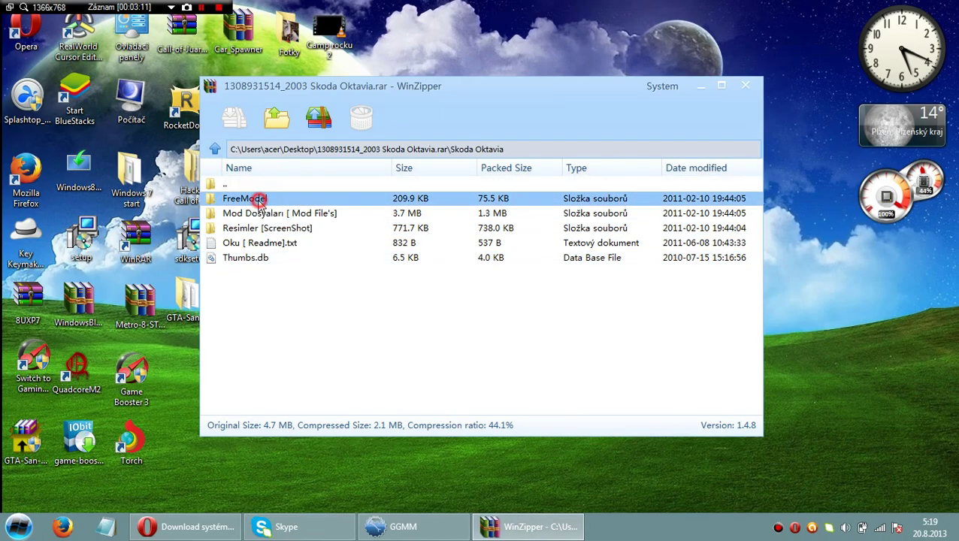
{"action": "double_click", "coordinate": [260, 201]}
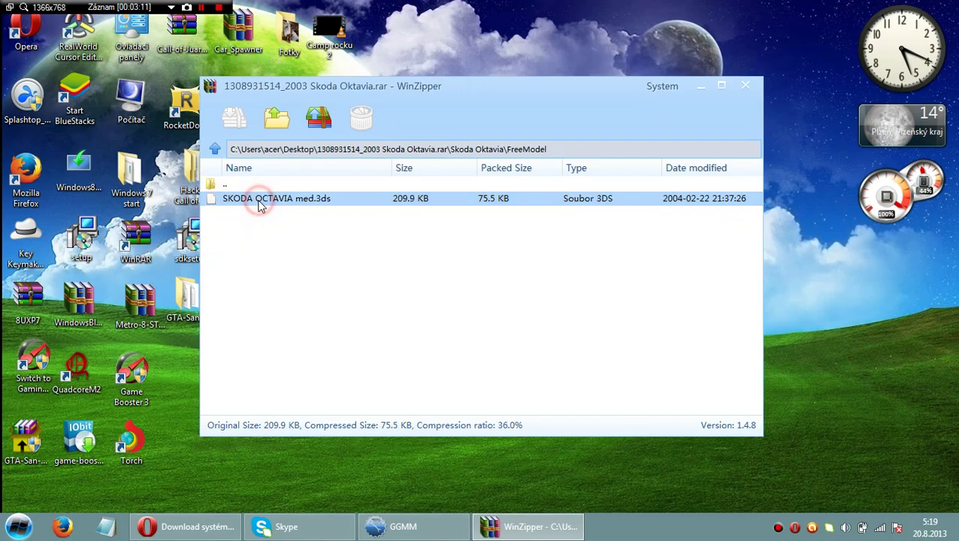
{"action": "left_click", "coordinate": [744, 88]}
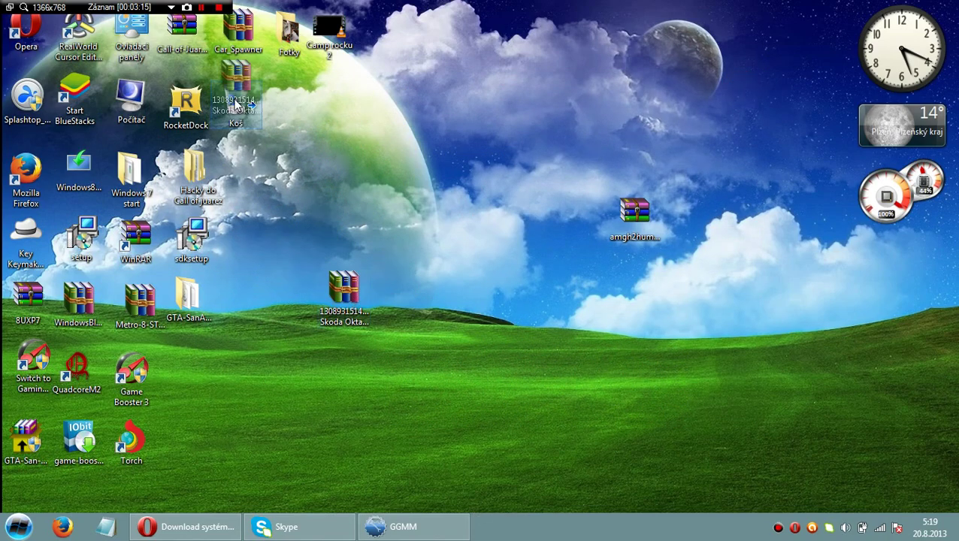
- Switch back to Opera, cancel the recycling of the Skoda archive and close the download pop-up window
{"action": "left_click", "coordinate": [209, 526]}
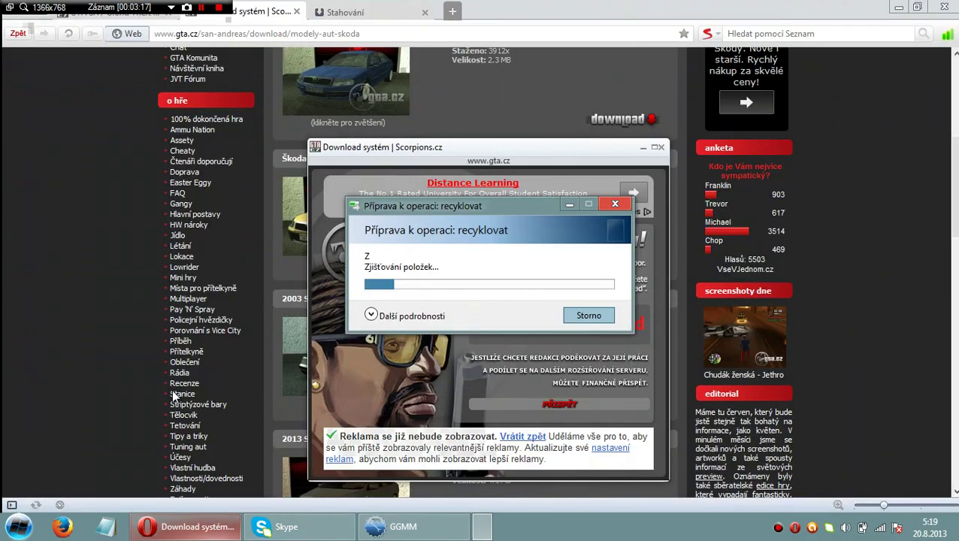
{"action": "left_click", "coordinate": [613, 205]}
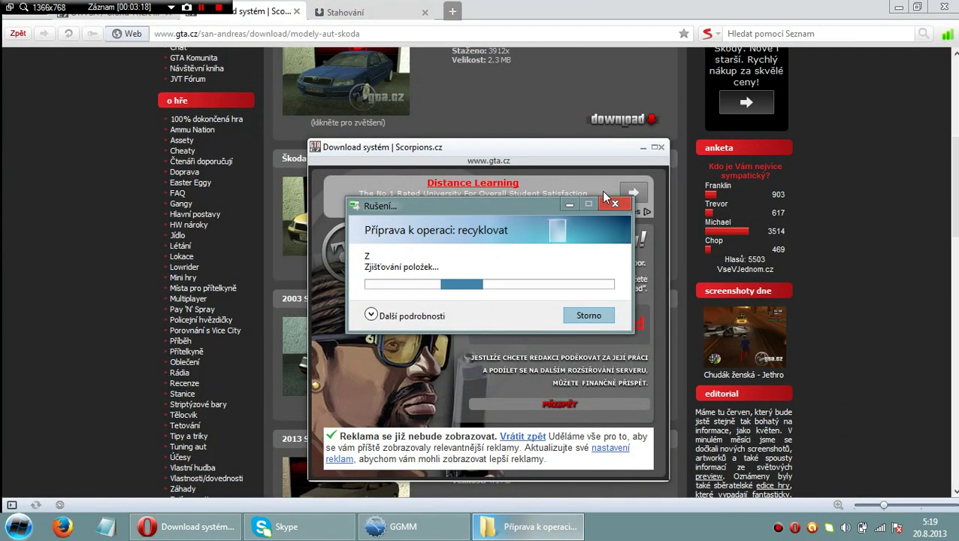
{"action": "left_click", "coordinate": [659, 147]}
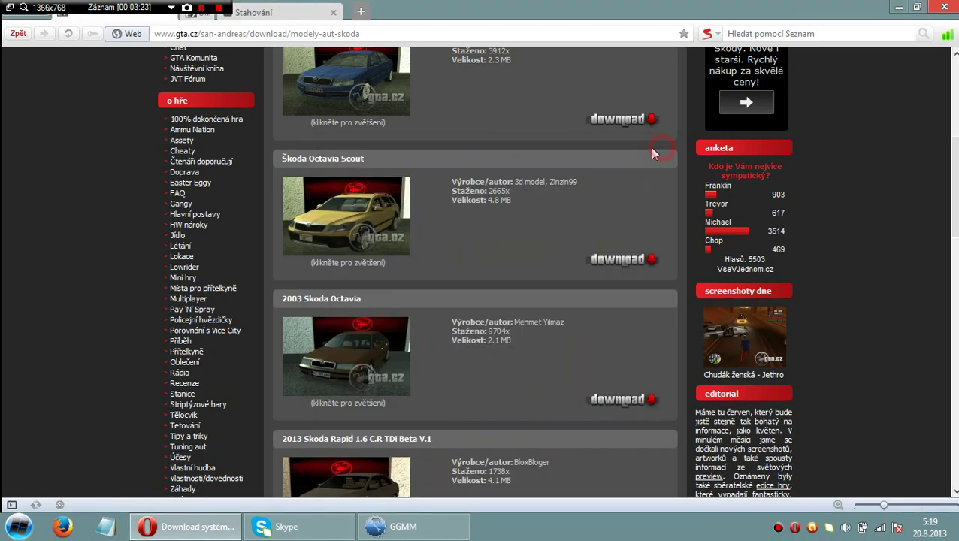
- Return to the Modely aut brand list and open the Hummer category
{"action": "left_click", "coordinate": [23, 35]}
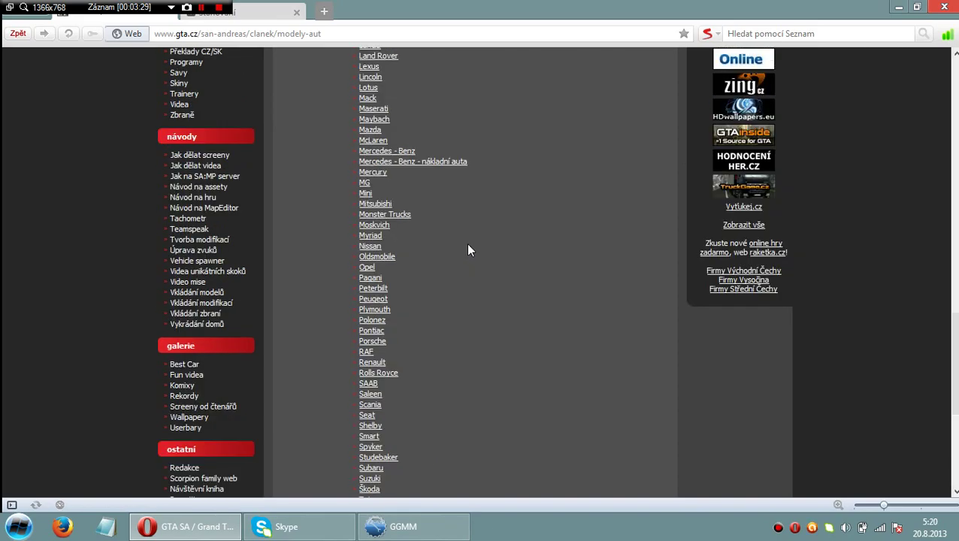
{"action": "scroll", "coordinate": [468, 249], "scroll_direction": "up", "scroll_amount": 2}
{"action": "scroll", "coordinate": [468, 250], "scroll_direction": "up", "scroll_amount": 6}
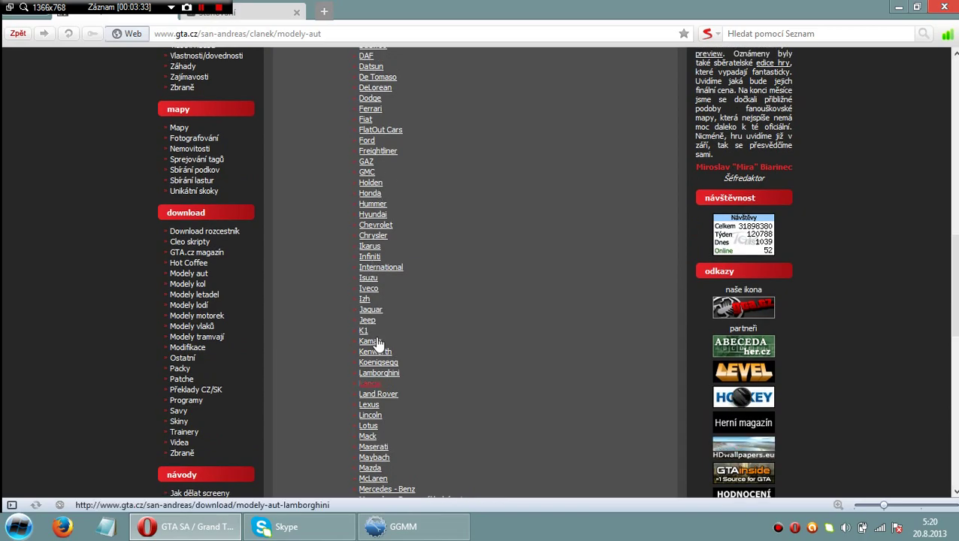
{"action": "left_click", "coordinate": [368, 206]}
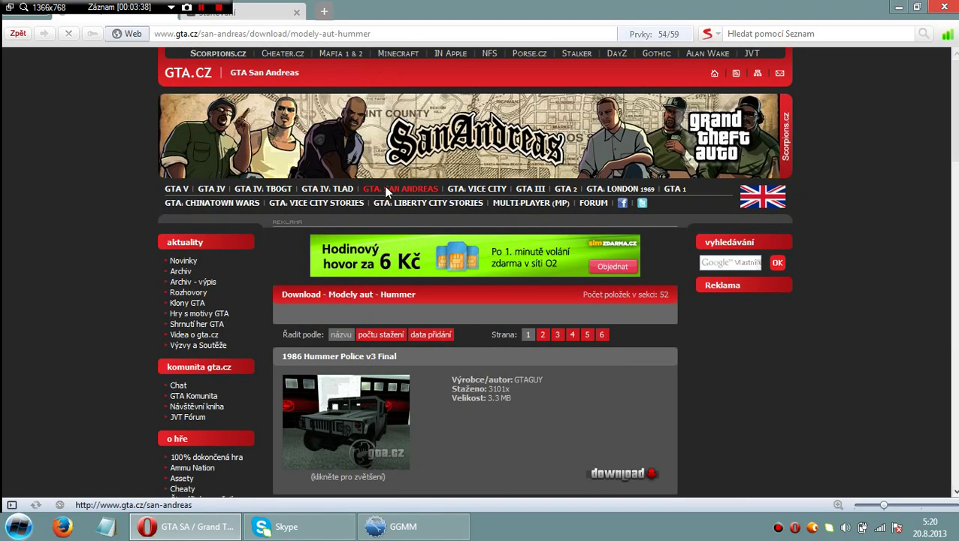
- Find the Humer Hx concept among the Hummer models and start its download
{"action": "scroll", "coordinate": [410, 284], "scroll_direction": "down", "scroll_amount": 1}
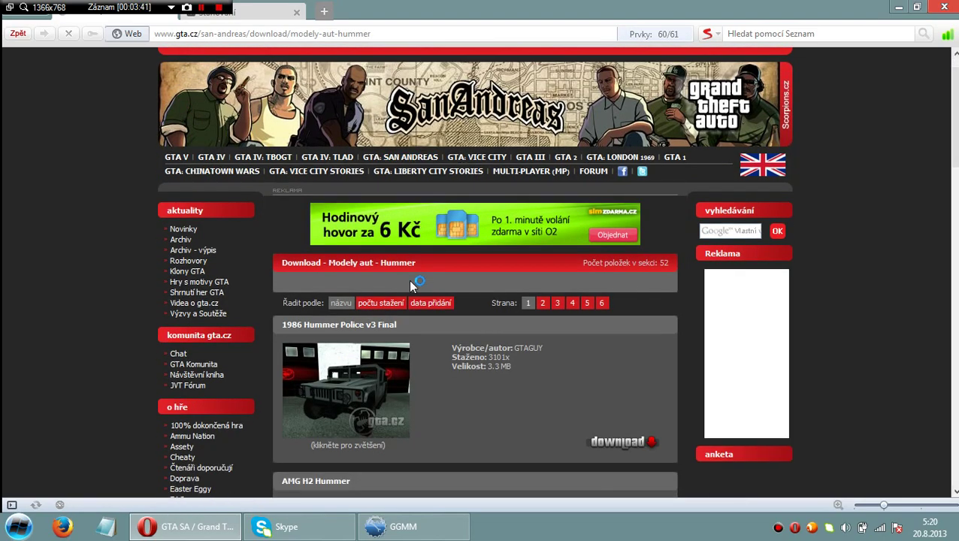
{"action": "scroll", "coordinate": [408, 280], "scroll_direction": "down", "scroll_amount": 7}
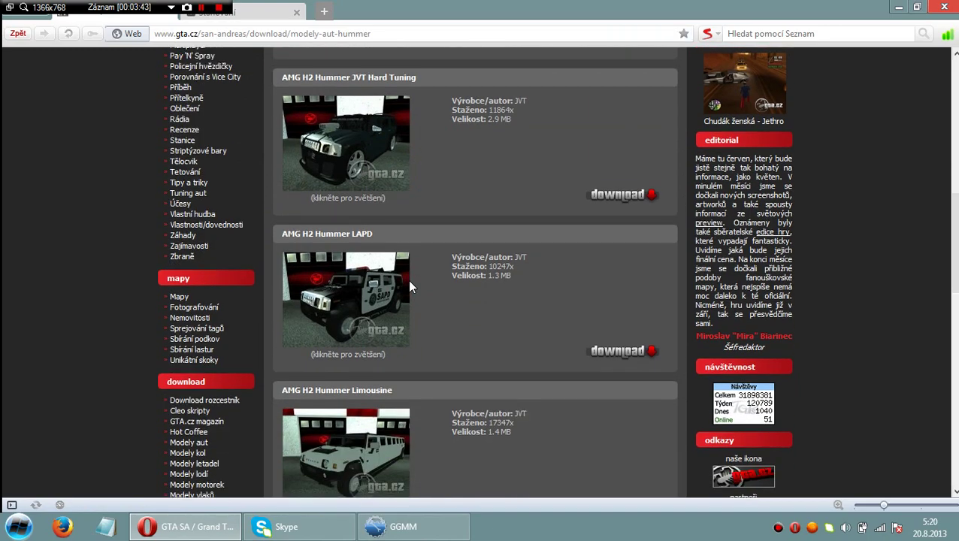
{"action": "scroll", "coordinate": [409, 285], "scroll_direction": "down", "scroll_amount": 8}
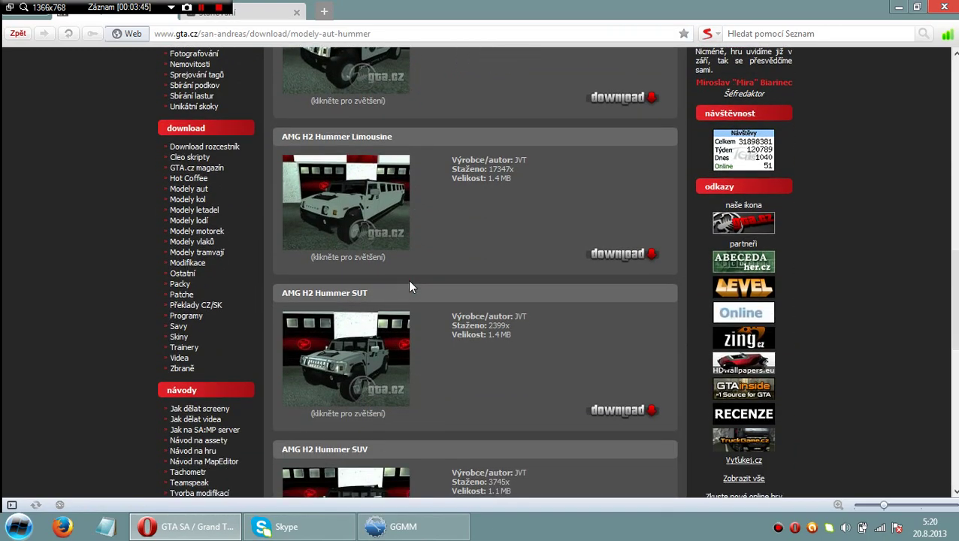
{"action": "scroll", "coordinate": [409, 286], "scroll_direction": "down", "scroll_amount": 4}
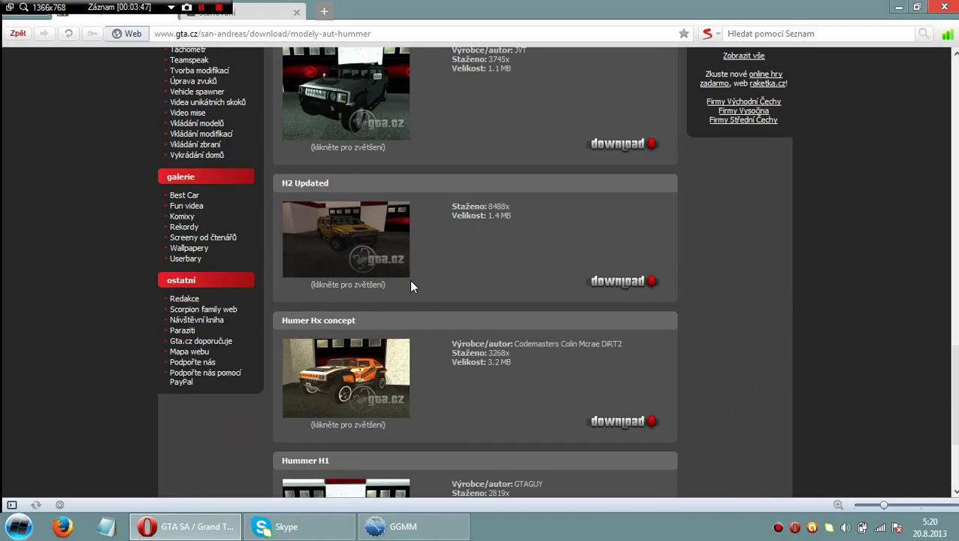
{"action": "scroll", "coordinate": [411, 285], "scroll_direction": "down", "scroll_amount": 4}
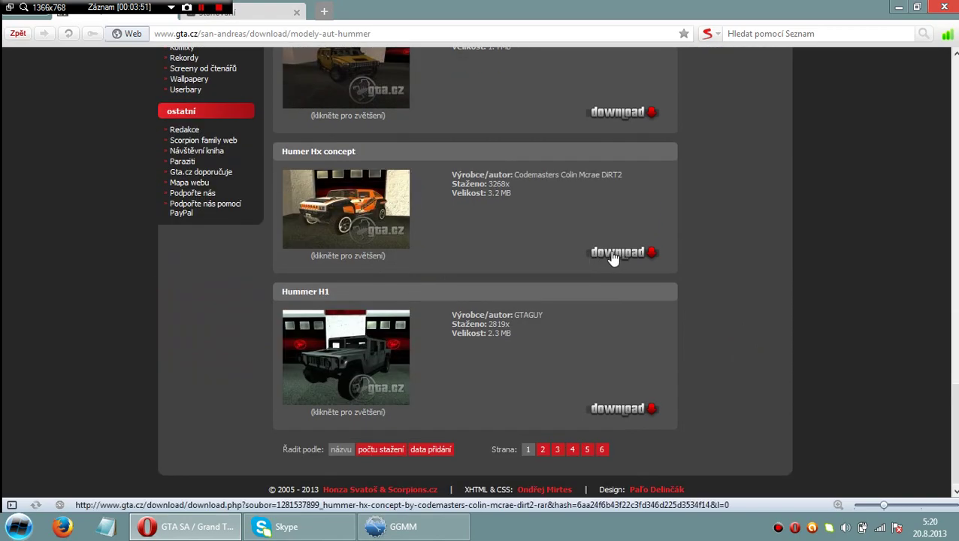
{"action": "scroll", "coordinate": [591, 253], "scroll_direction": "up", "scroll_amount": 2}
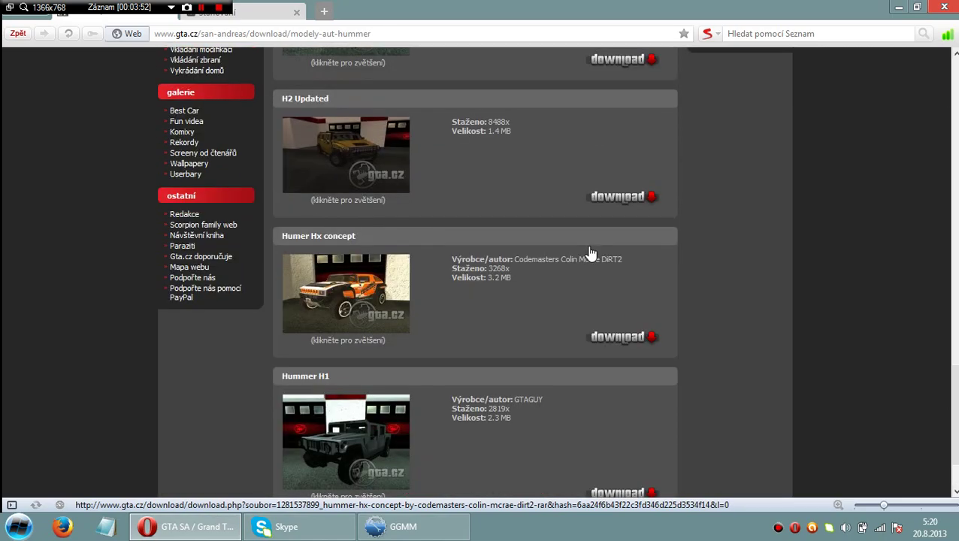
{"action": "left_click", "coordinate": [610, 338]}
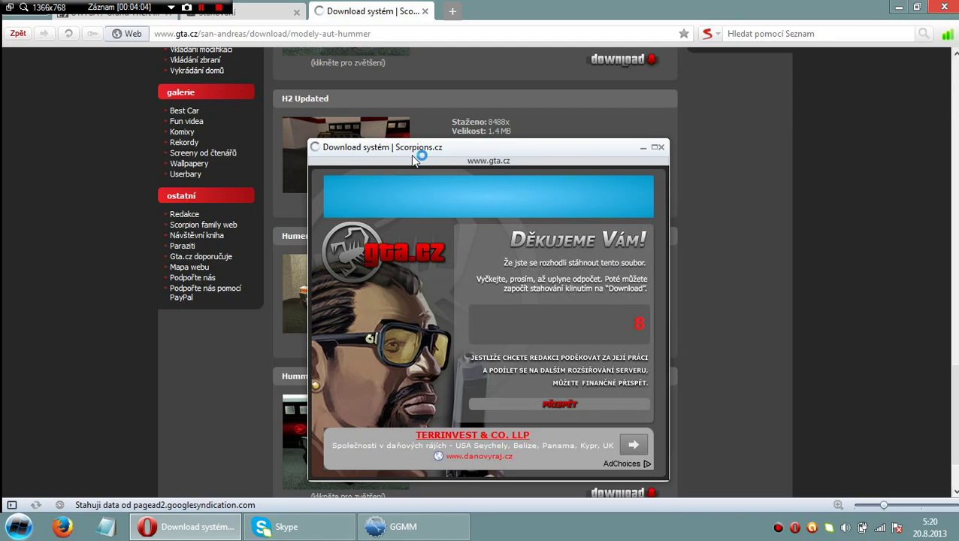
{"action": "left_click_drag", "start_coordinate": [445, 146], "coordinate": [442, 144]}
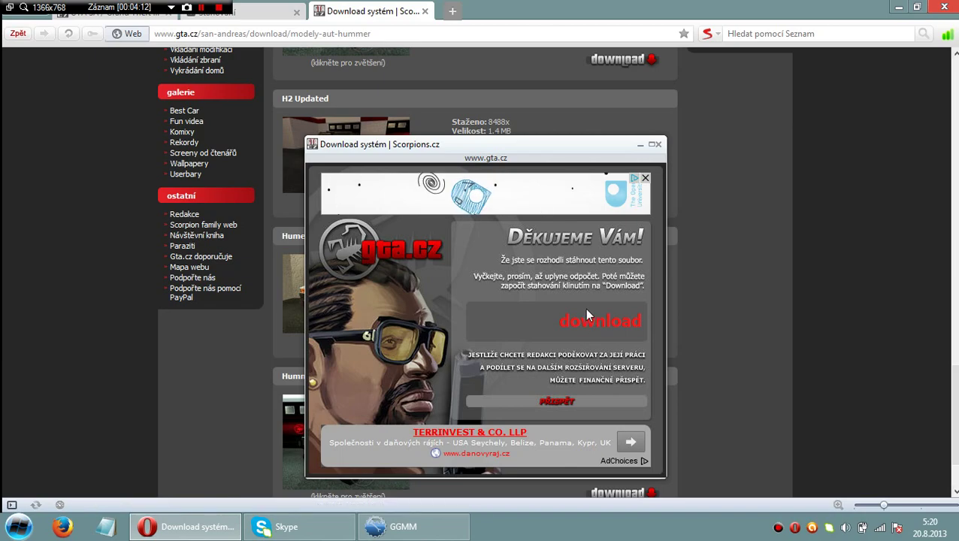
{"action": "left_click", "coordinate": [587, 323]}
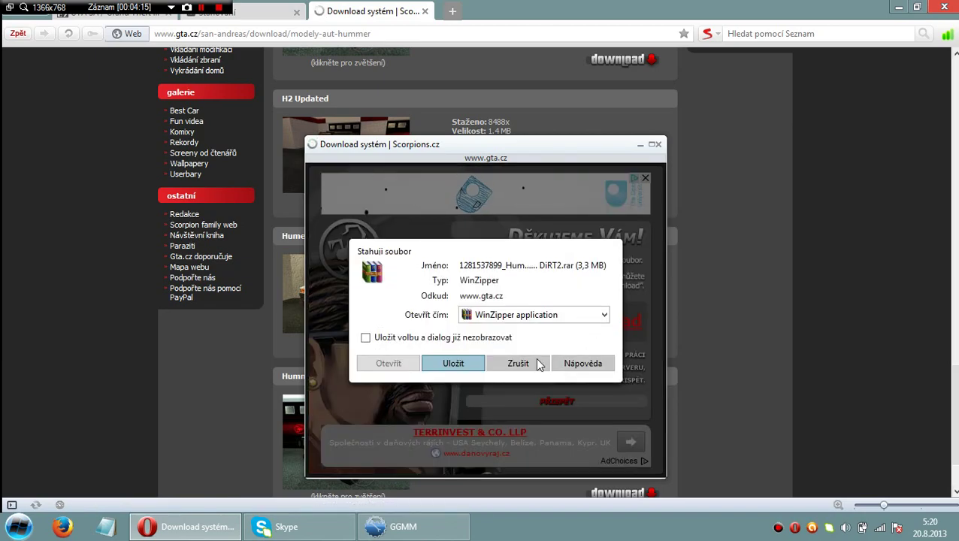
- Choose WinRAR archiver as the opening application and save the Hummer Hx Concept archive to the Documents folder
{"action": "left_click", "coordinate": [481, 316]}
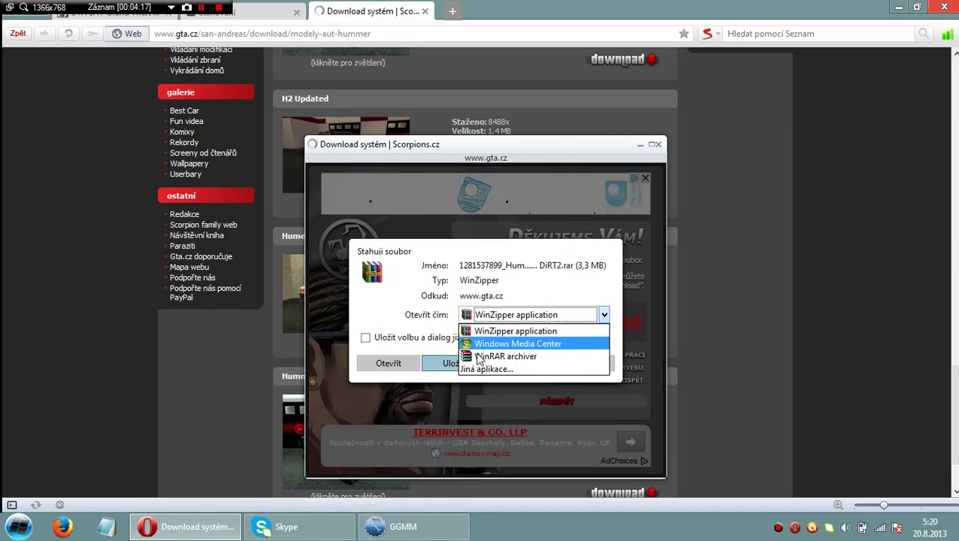
{"action": "left_click", "coordinate": [488, 354]}
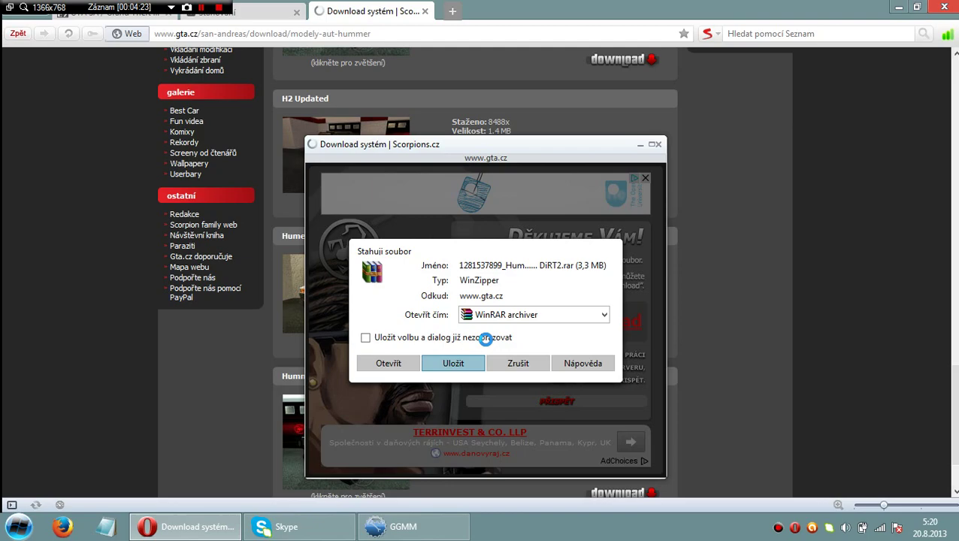
{"action": "left_click", "coordinate": [443, 363]}
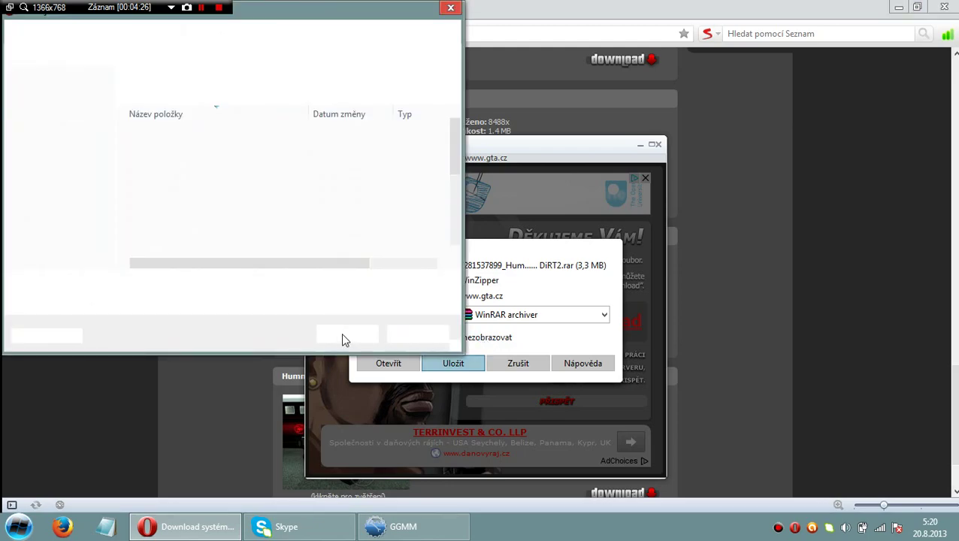
{"action": "left_click", "coordinate": [345, 334]}
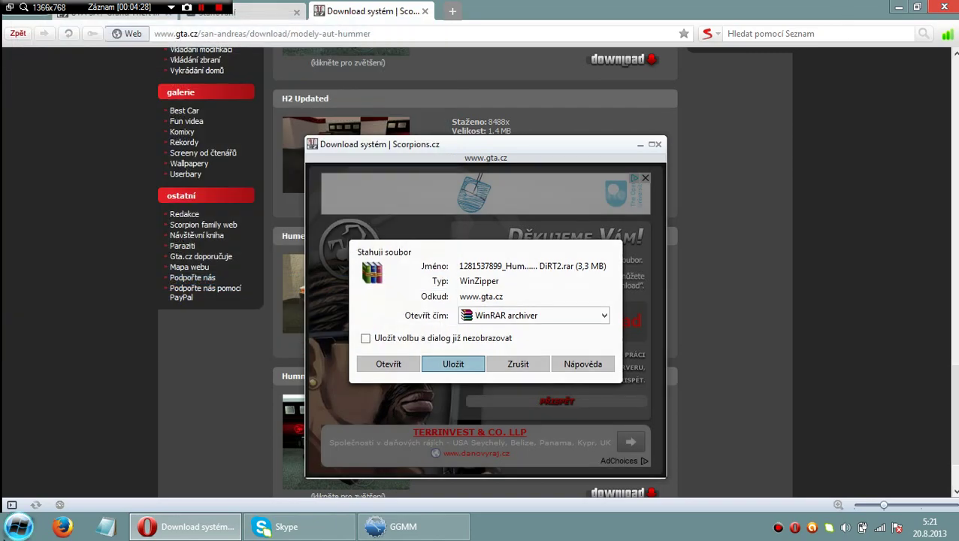
- Minimize the browser, open the Documents library and locate the downloaded Hummer Hx Concept archive
{"action": "left_click", "coordinate": [899, 7]}
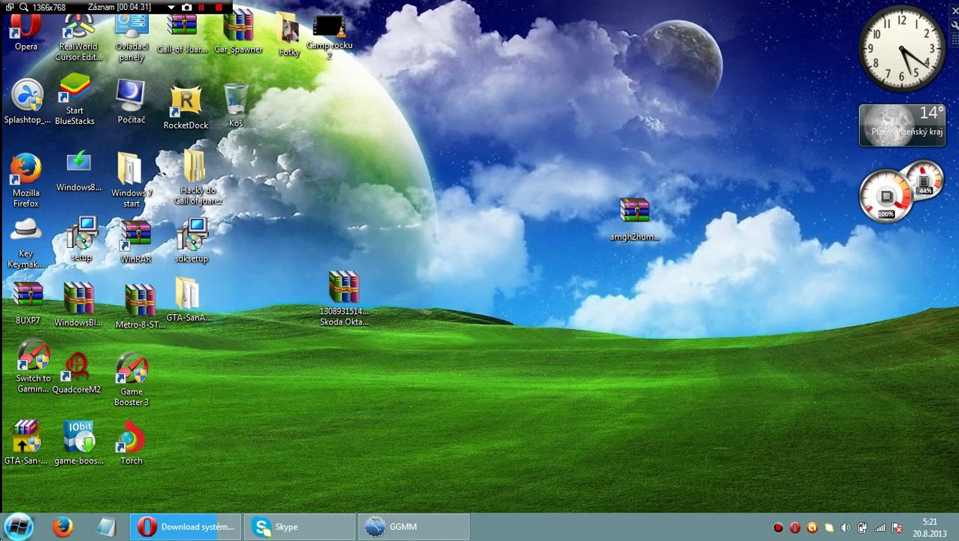
{"action": "key", "text": "super"}
{"action": "left_click", "coordinate": [245, 93]}
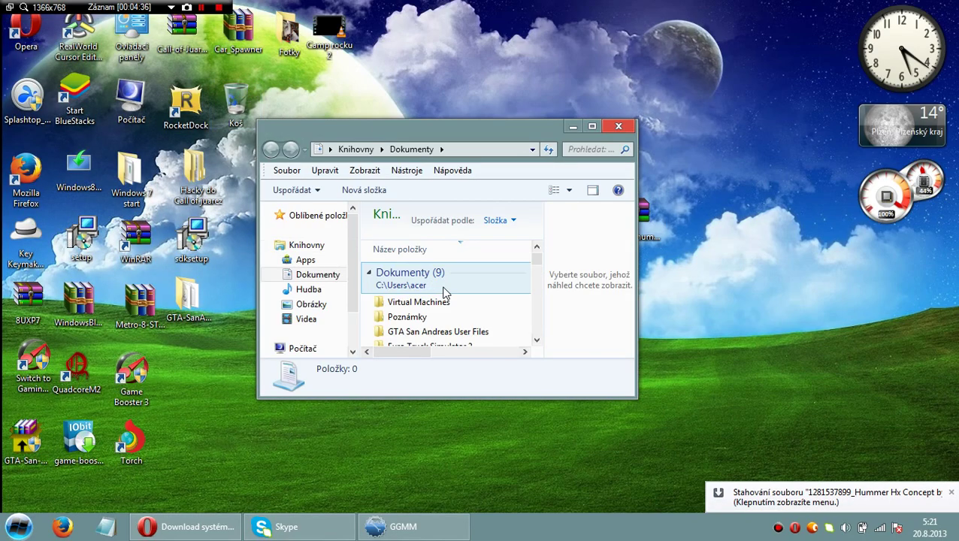
{"action": "scroll", "coordinate": [519, 282], "scroll_direction": "down", "scroll_amount": 3}
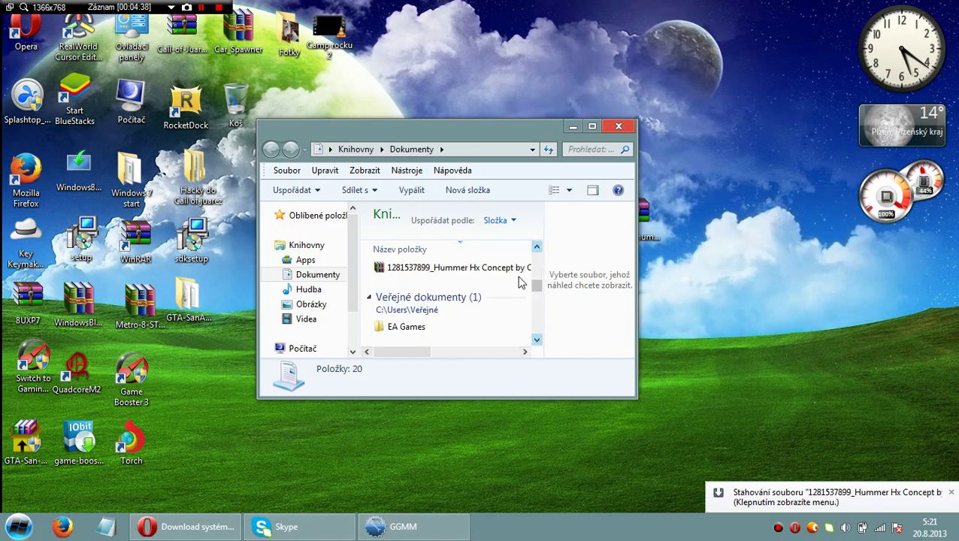
- Move the Hummer Hx Concept archive from the Documents library to the desktop and close the Documents window
{"action": "left_click", "coordinate": [456, 272]}
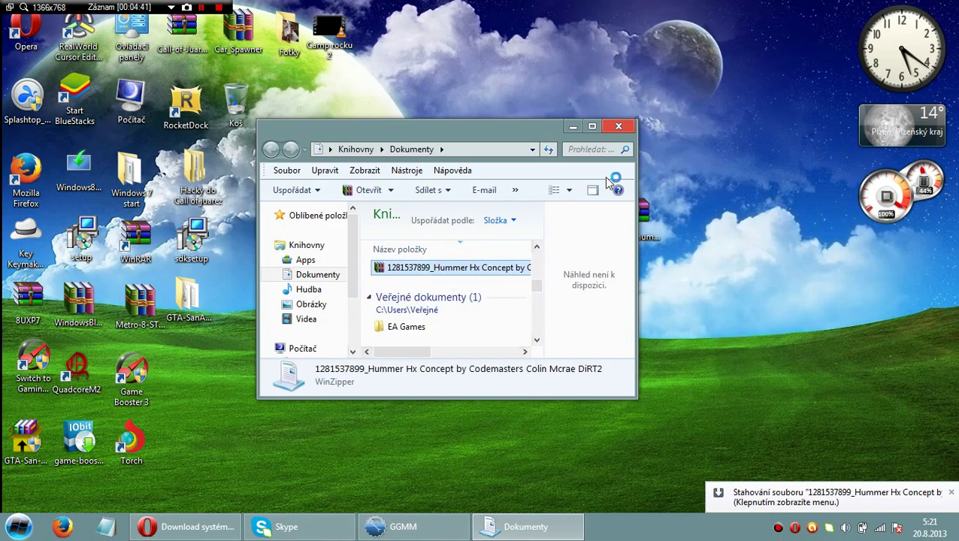
{"action": "left_click", "coordinate": [618, 127]}
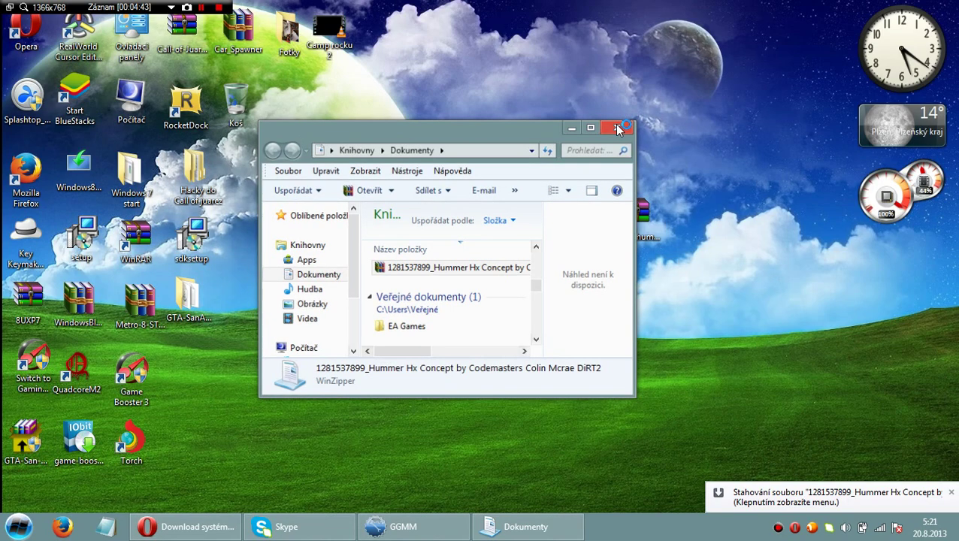
{"action": "left_click", "coordinate": [525, 368]}
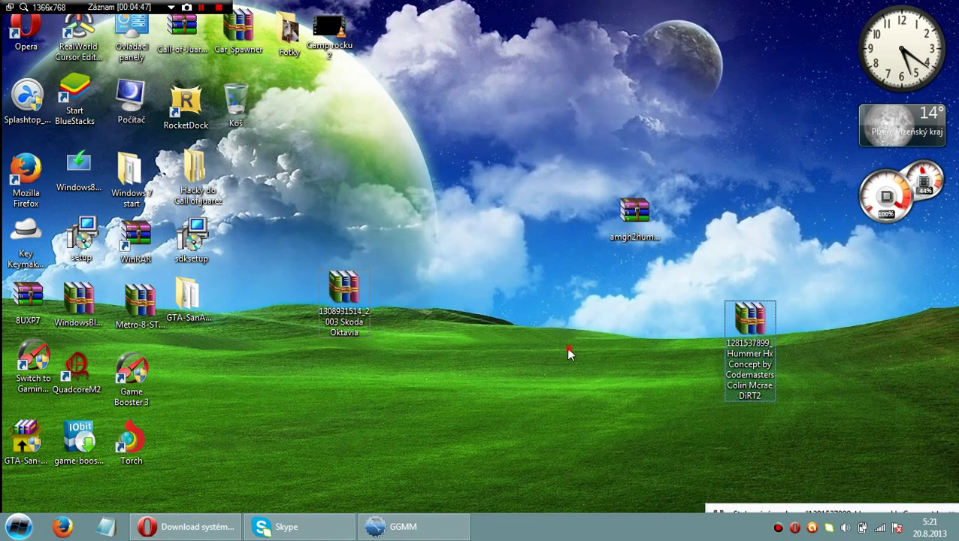
- Open the Hummer Hx Concept archive from the desktop and browse to its Hummer Hx Concept\Model folder
{"action": "double_click", "coordinate": [754, 325]}
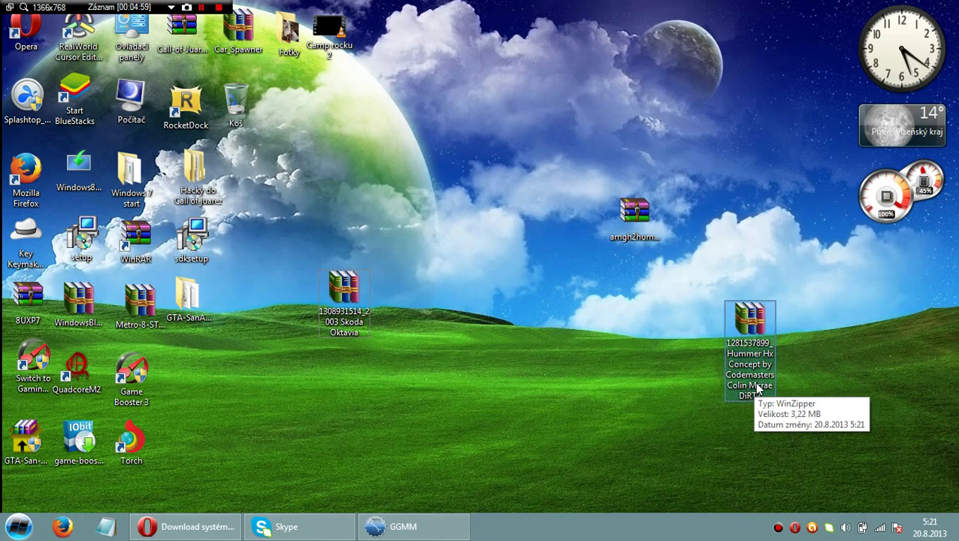
{"action": "left_click", "coordinate": [747, 344]}
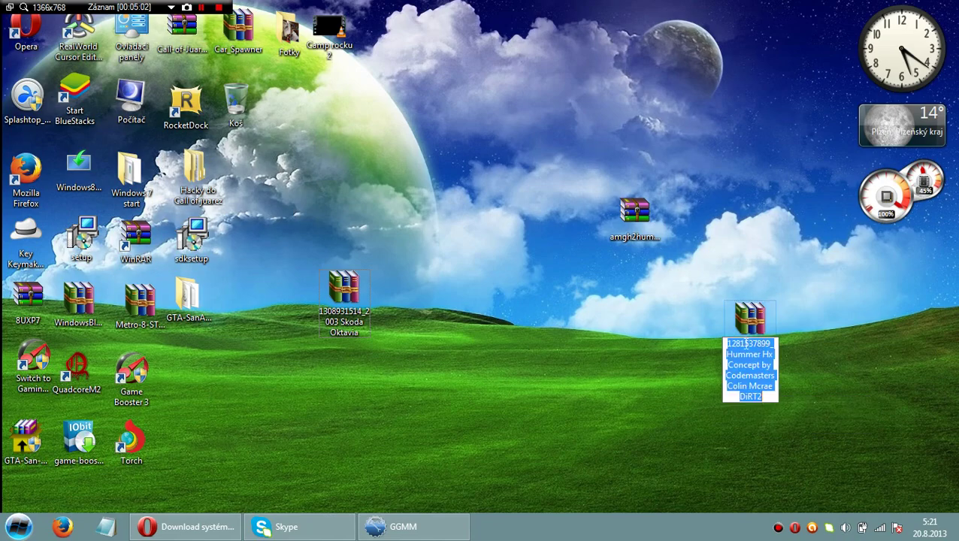
{"action": "left_click", "coordinate": [747, 328]}
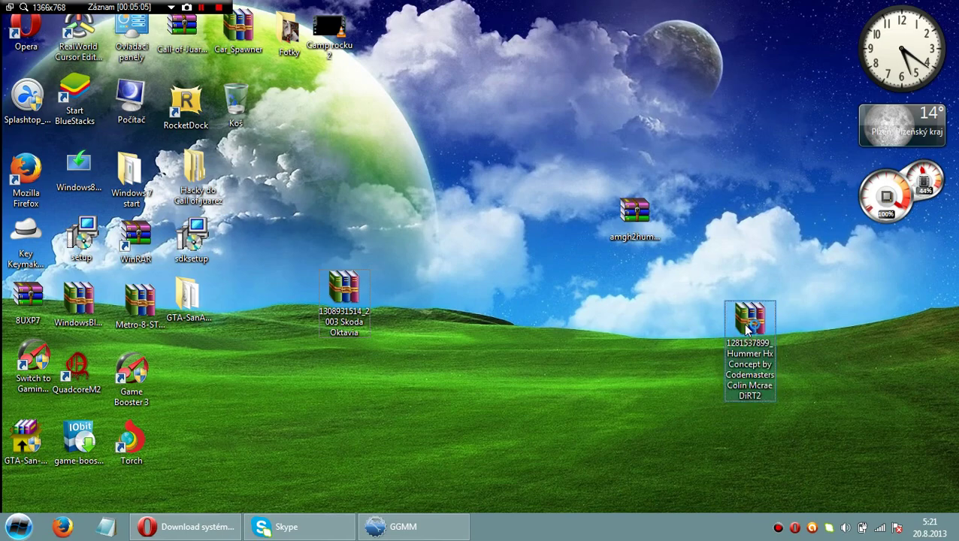
{"action": "double_click", "coordinate": [747, 328]}
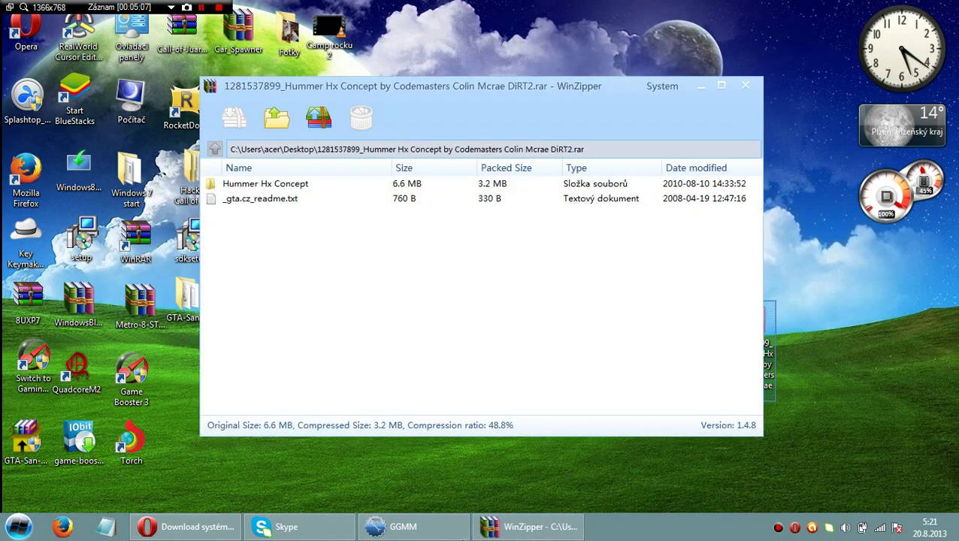
{"action": "left_click", "coordinate": [263, 186]}
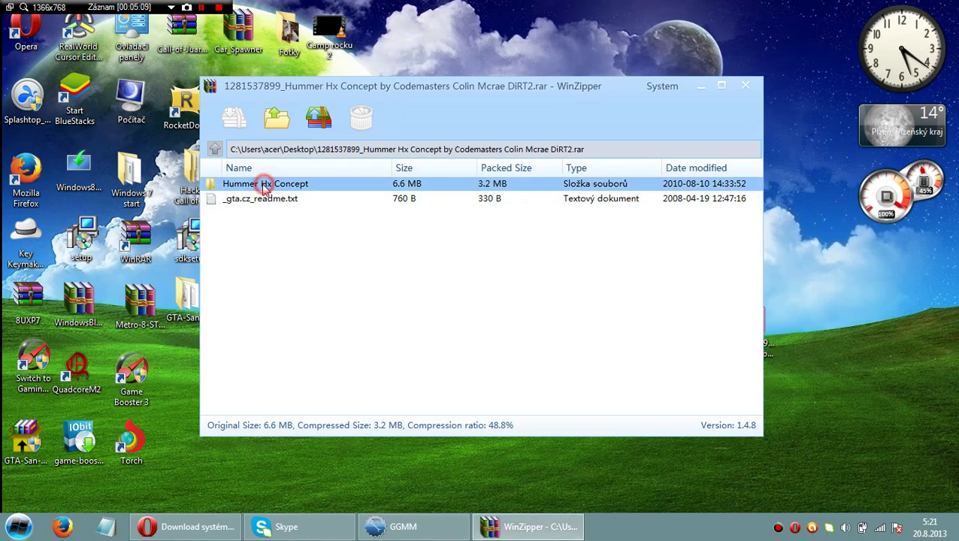
{"action": "double_click", "coordinate": [263, 185]}
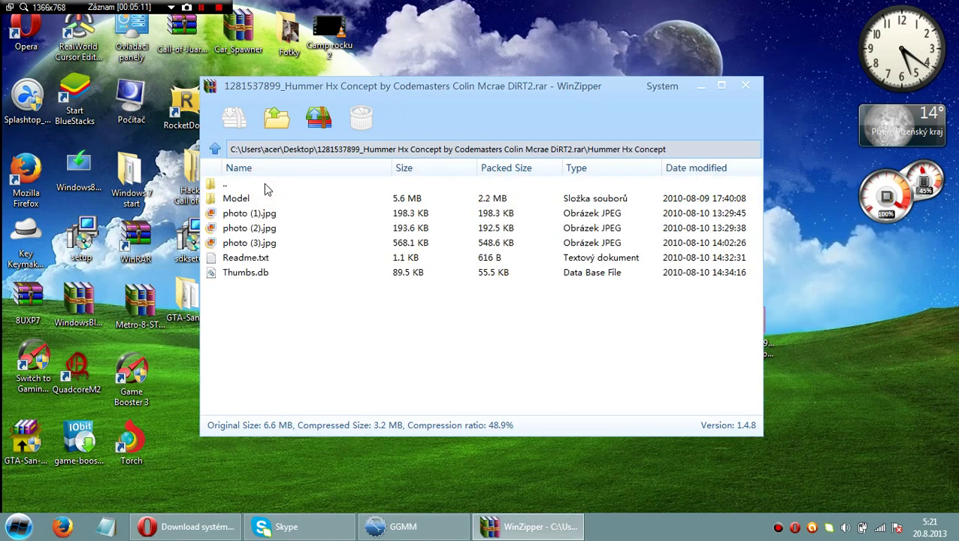
{"action": "double_click", "coordinate": [238, 199]}
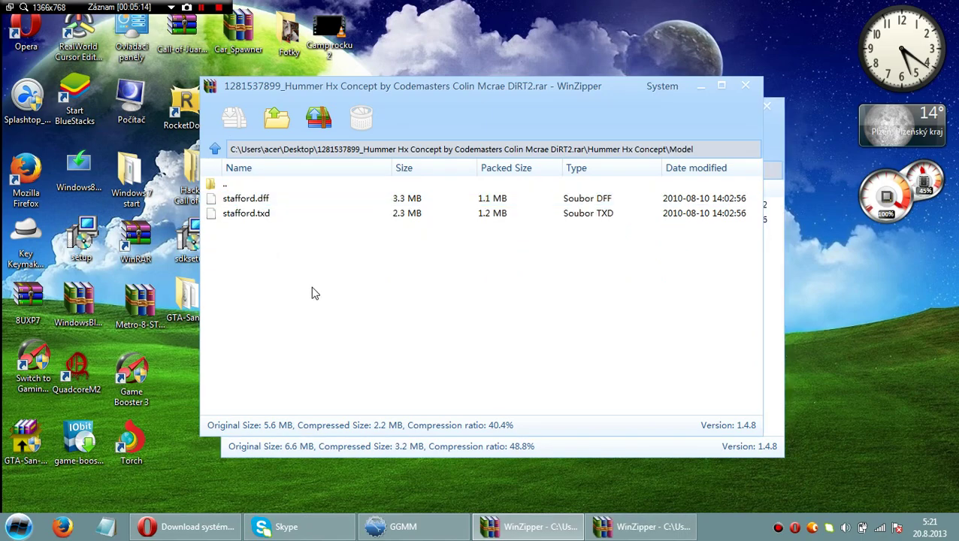
- Close the duplicate archive window and open the Hummer Hx Concept\Model folder in the remaining one
{"action": "left_click", "coordinate": [627, 526]}
{"action": "left_click_drag", "start_coordinate": [556, 135], "coordinate": [620, 133]}
{"action": "left_click", "coordinate": [745, 85]}
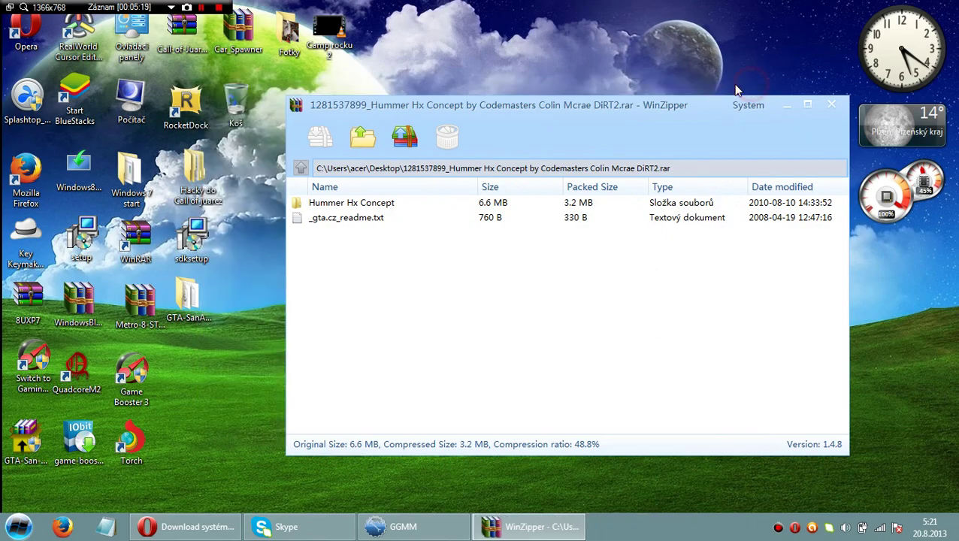
{"action": "left_click", "coordinate": [363, 201]}
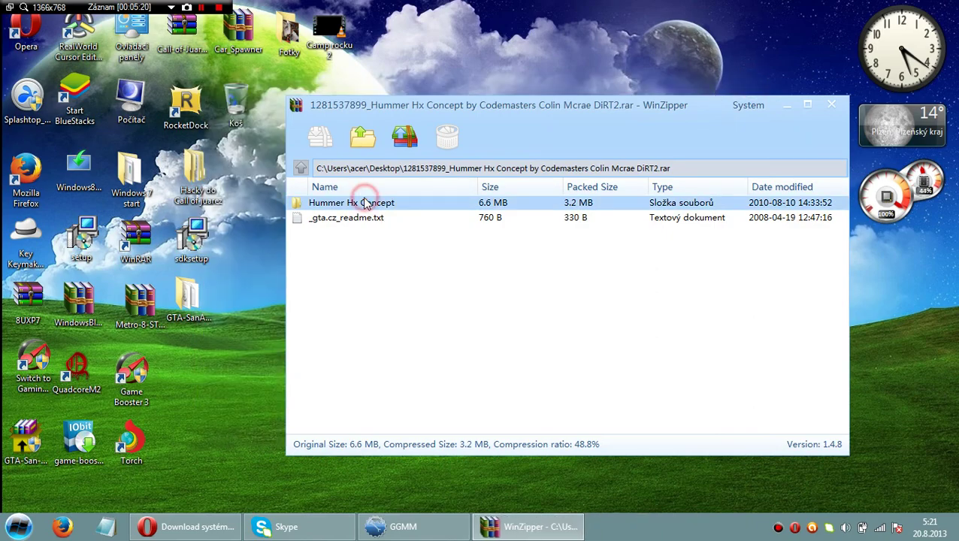
{"action": "left_click", "coordinate": [366, 205]}
{"action": "left_click", "coordinate": [366, 204]}
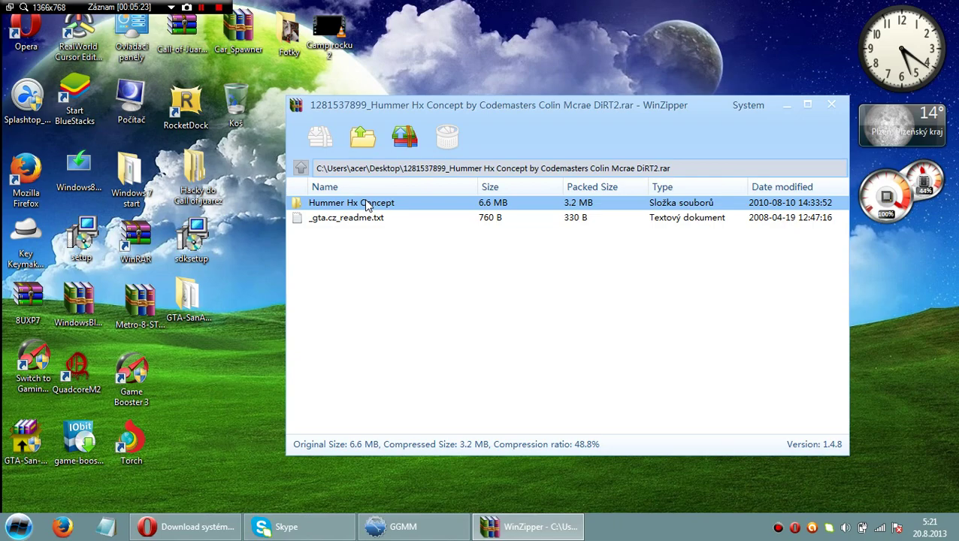
{"action": "double_click", "coordinate": [368, 205]}
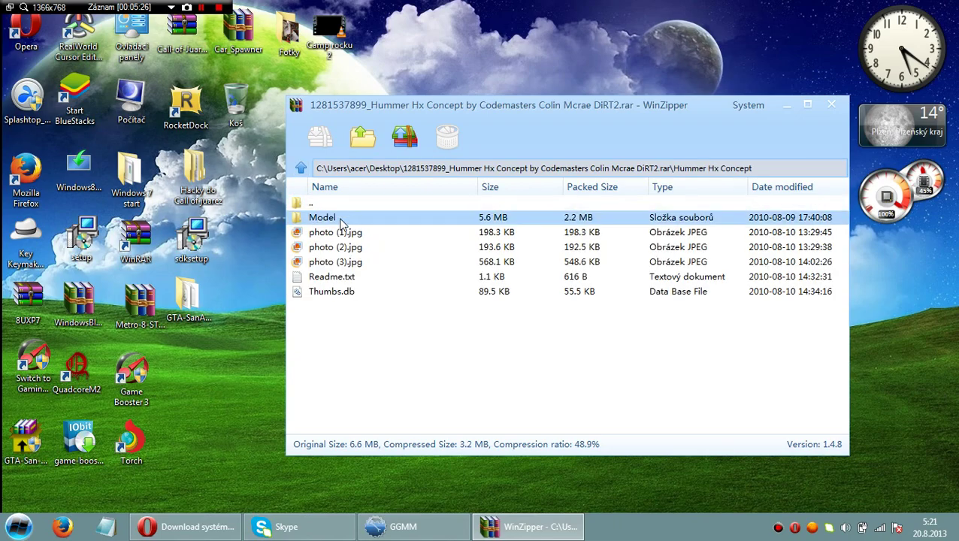
{"action": "left_click", "coordinate": [339, 218]}
{"action": "double_click", "coordinate": [340, 217]}
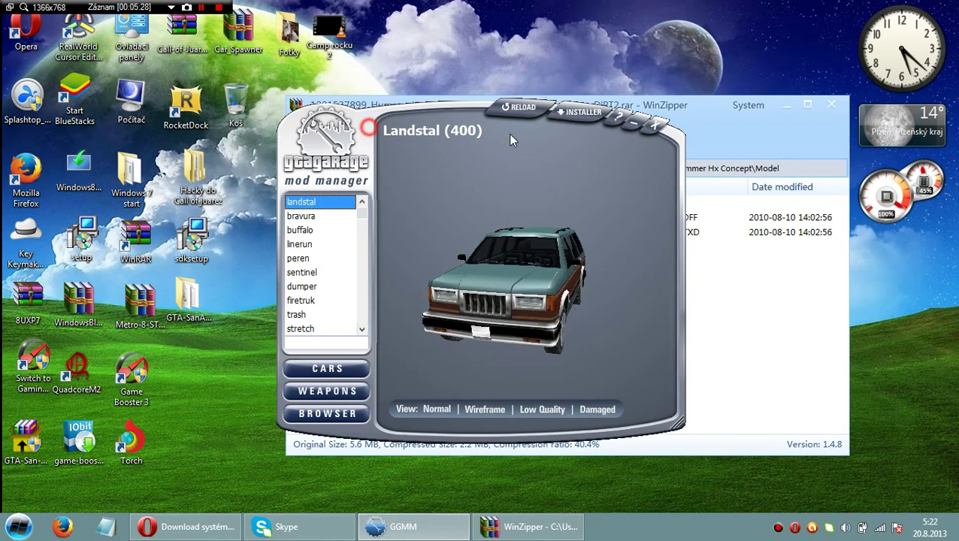
- Switch to Garage Mod Manager, place it beside the archive's file list and find the car "stafford"
{"action": "left_click_drag", "start_coordinate": [504, 143], "coordinate": [593, 143]}
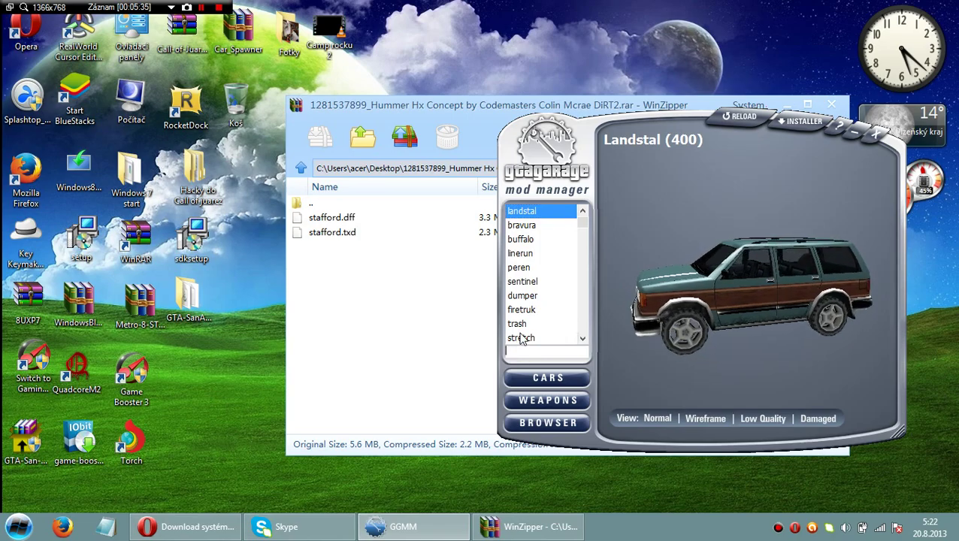
{"action": "type", "text": "s"}
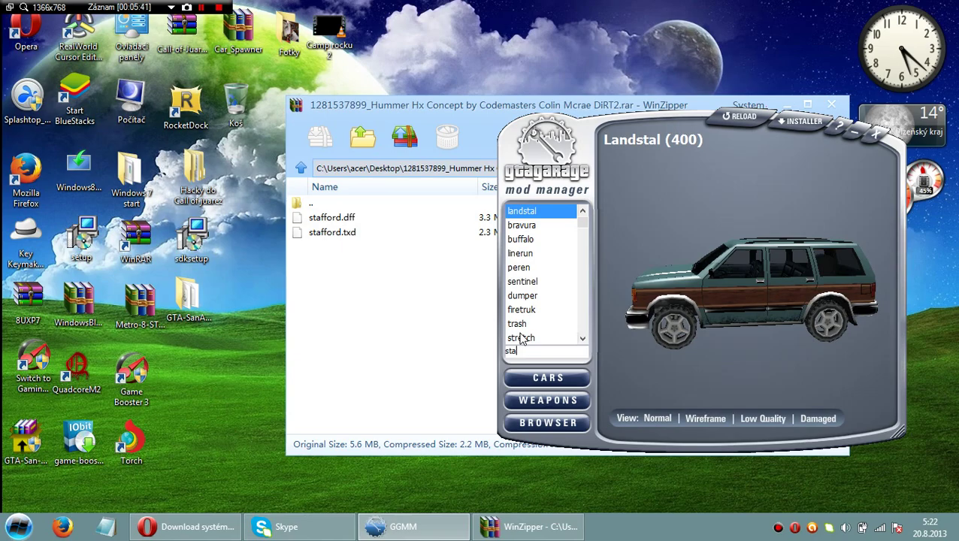
{"action": "type", "text": "taffo"}
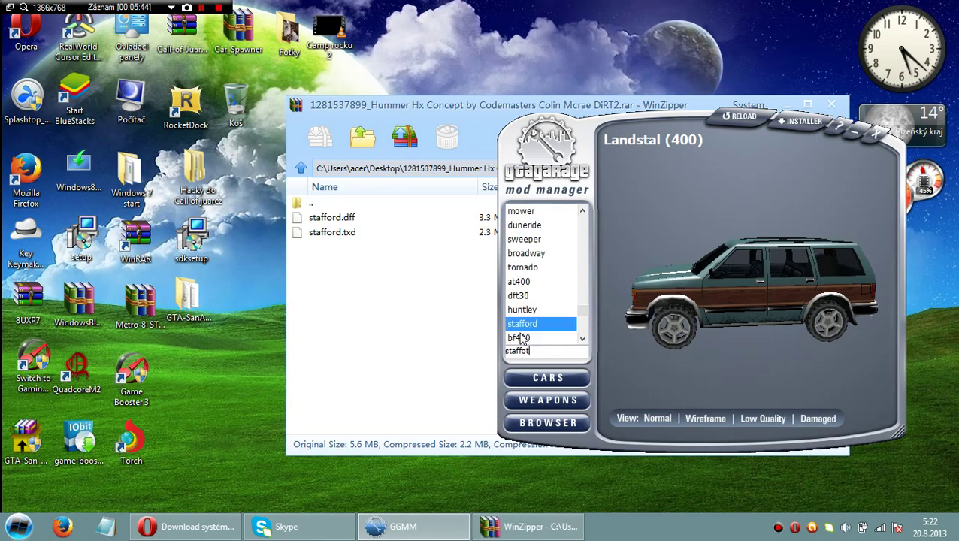
{"action": "type", "text": "rd"}
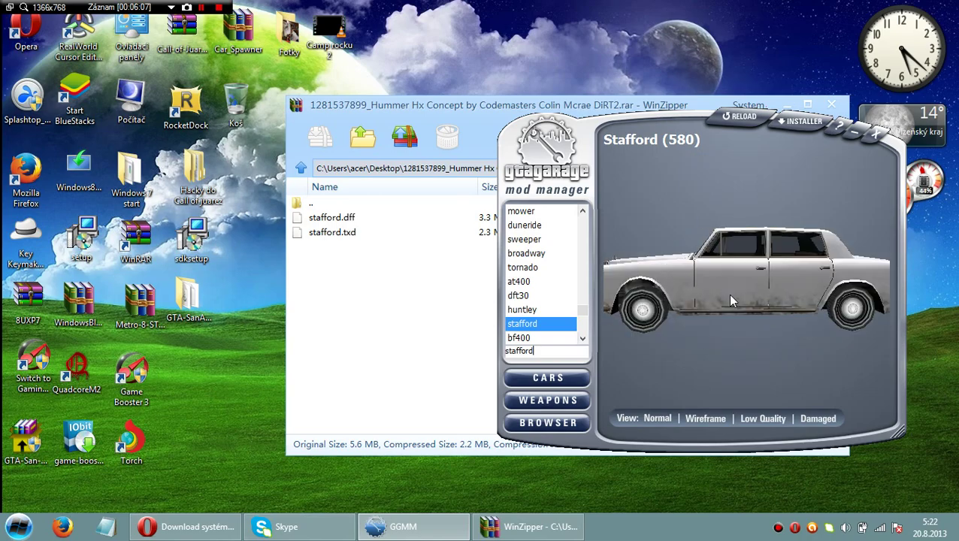
- Open the manual mod installer for the Stafford and arrange it beside the archive window showing the model files
{"action": "left_click", "coordinate": [795, 121]}
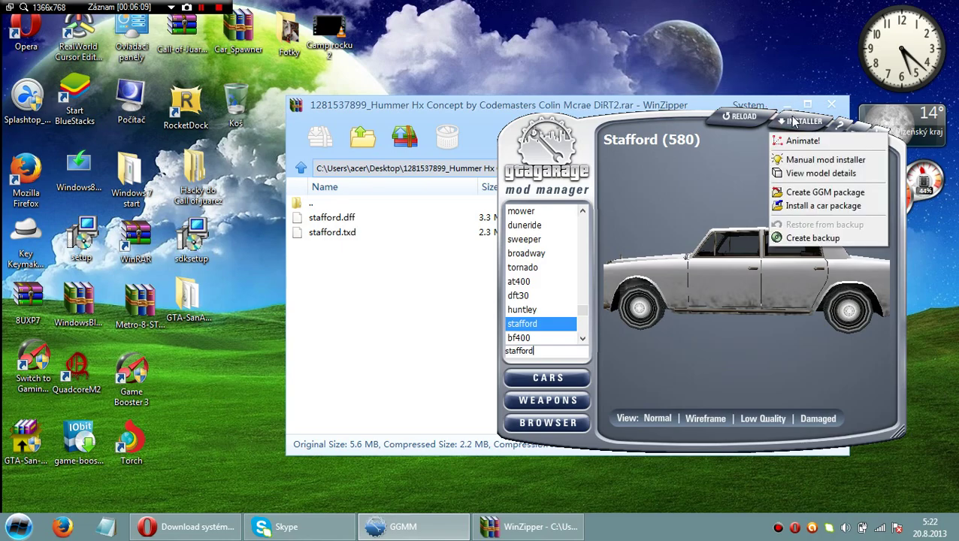
{"action": "left_click", "coordinate": [795, 164]}
{"action": "left_click_drag", "start_coordinate": [510, 154], "coordinate": [581, 134]}
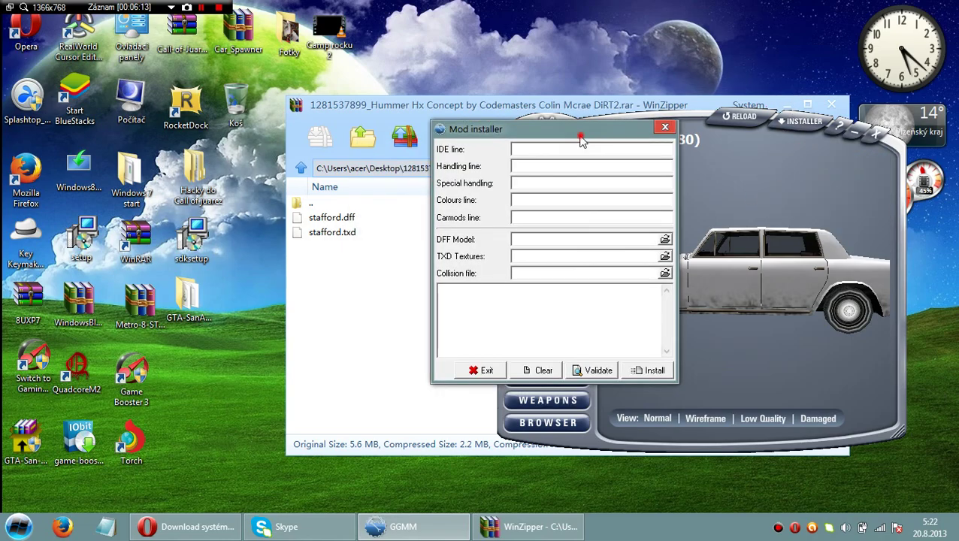
{"action": "left_click_drag", "start_coordinate": [330, 217], "coordinate": [517, 180]}
{"action": "left_click_drag", "start_coordinate": [581, 151], "coordinate": [945, 92]}
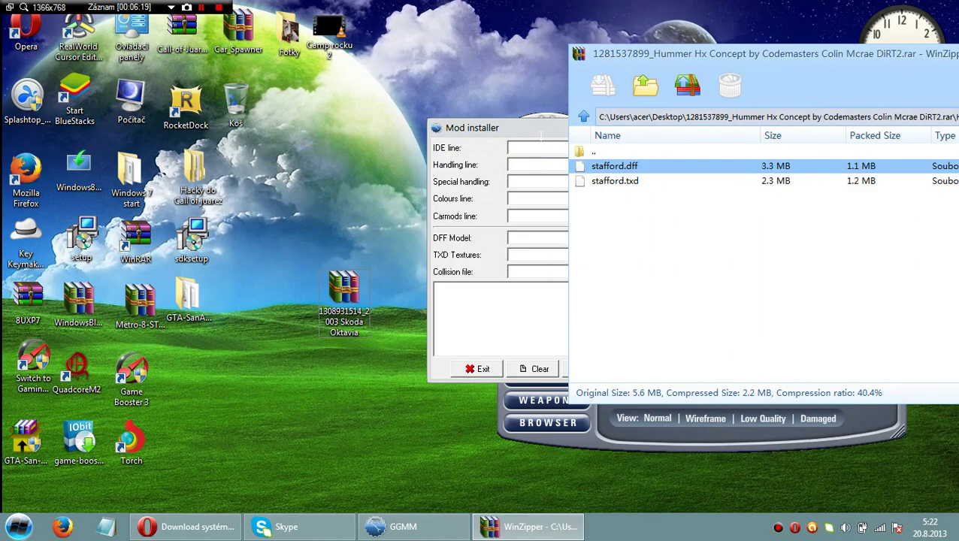
{"action": "left_click_drag", "start_coordinate": [462, 134], "coordinate": [225, 154]}
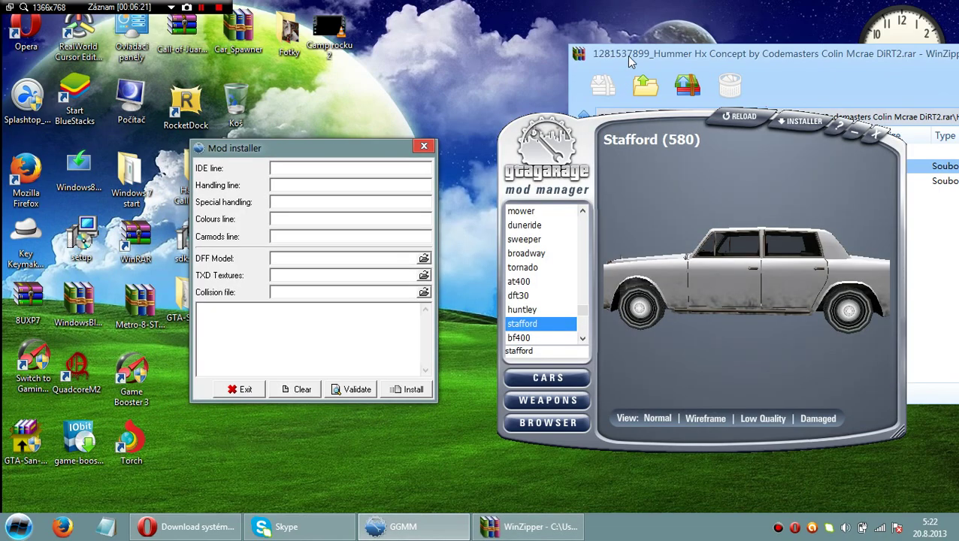
{"action": "left_click_drag", "start_coordinate": [626, 55], "coordinate": [501, 100]}
- Load stafford.dff as the DFF model and stafford.txd as the TXD textures, and install the mod
{"action": "left_click", "coordinate": [510, 212]}
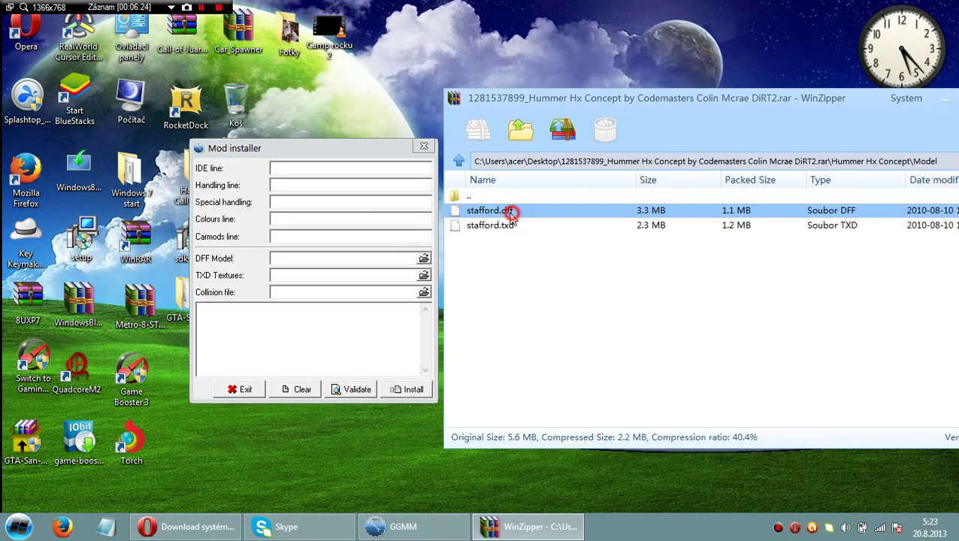
{"action": "mouse_move", "coordinate": [510, 213]}
{"action": "left_mouse_down"}
{"action": "mouse_move", "coordinate": [336, 270]}
{"action": "mouse_move", "coordinate": [210, 263]}
{"action": "mouse_move", "coordinate": [451, 214]}
{"action": "mouse_move", "coordinate": [492, 215]}
{"action": "mouse_move", "coordinate": [398, 254]}
{"action": "mouse_move", "coordinate": [394, 274]}
{"action": "mouse_move", "coordinate": [508, 239]}
{"action": "mouse_move", "coordinate": [498, 227]}
{"action": "mouse_move", "coordinate": [399, 273]}
{"action": "mouse_move", "coordinate": [403, 283]}
{"action": "left_mouse_up"}
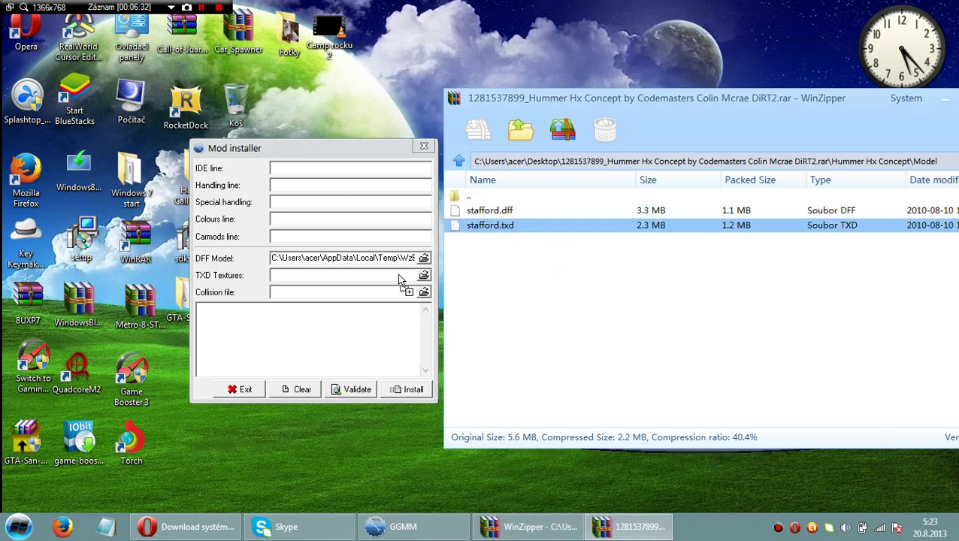
{"action": "left_click", "coordinate": [421, 390]}
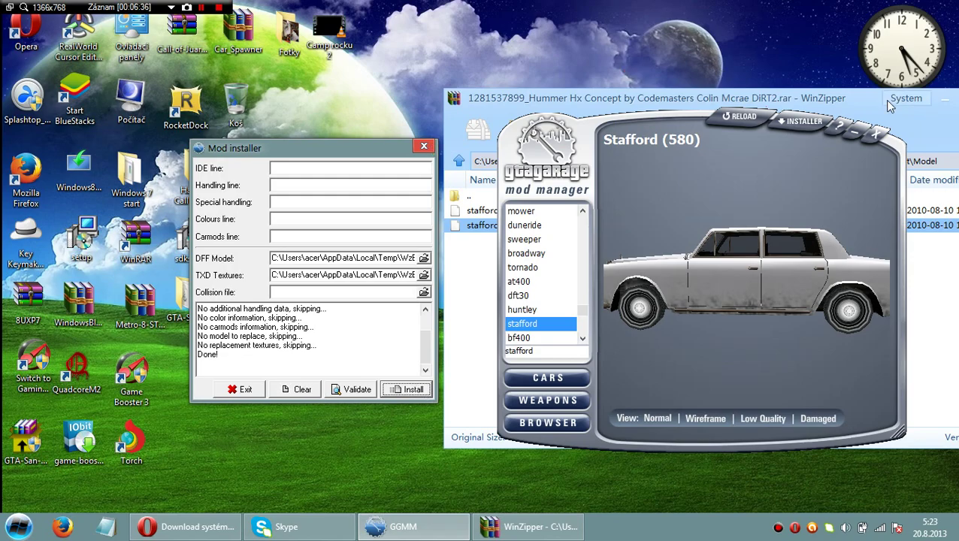
- Close the mod installer and the Hummer Hx Concept archive window
{"action": "left_click", "coordinate": [761, 113]}
{"action": "left_click_drag", "start_coordinate": [761, 113], "coordinate": [672, 130]}
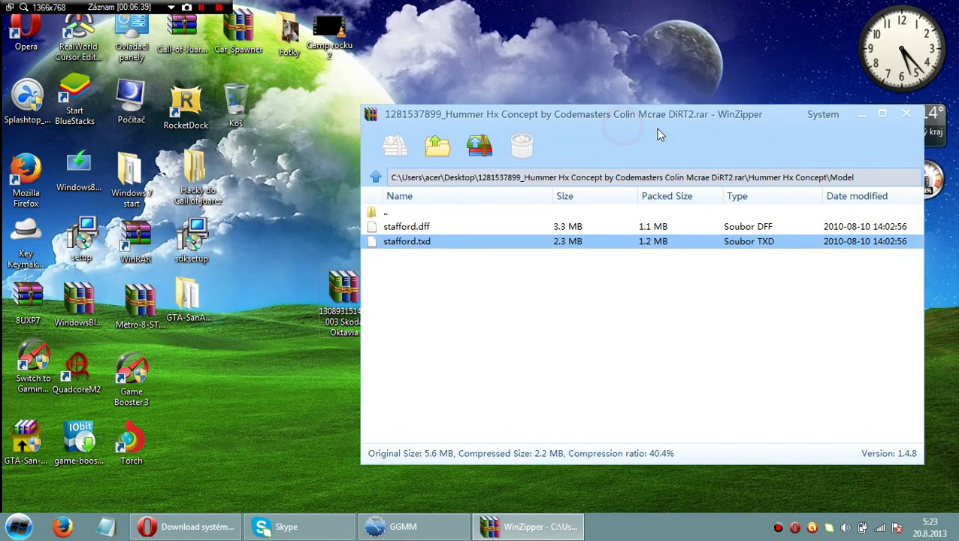
{"action": "left_click", "coordinate": [898, 114]}
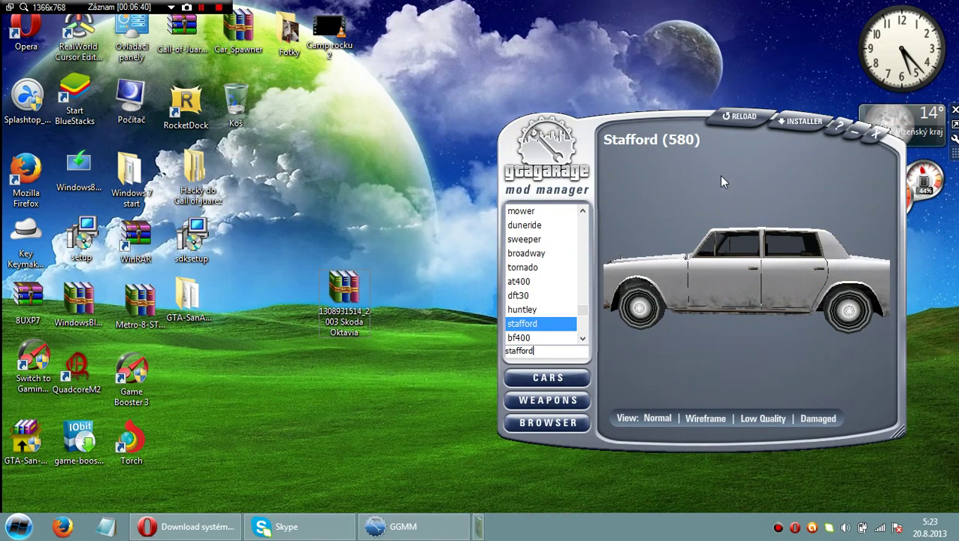
- Return to the browser, close the download pop-up, look through the Hummer models and minimize the browser
{"action": "left_click", "coordinate": [199, 528]}
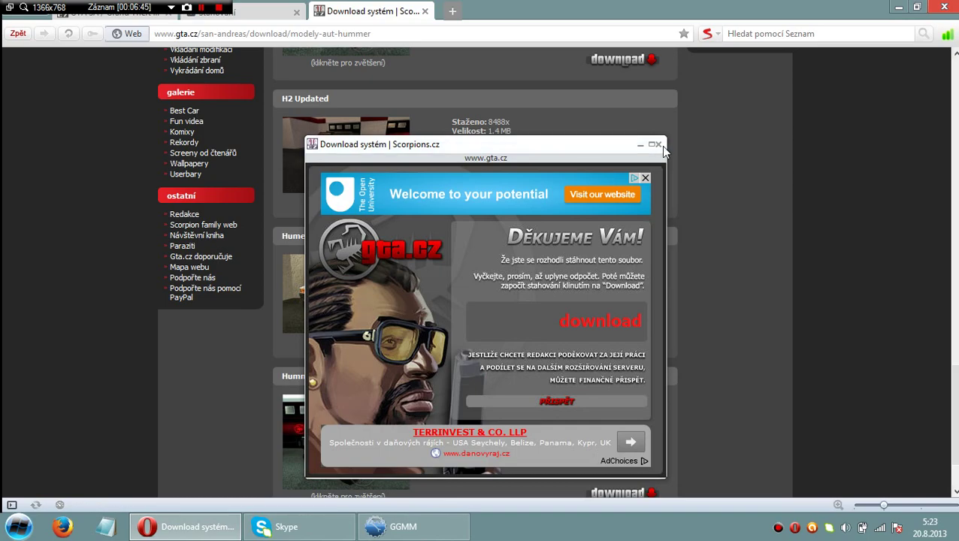
{"action": "left_click", "coordinate": [656, 144]}
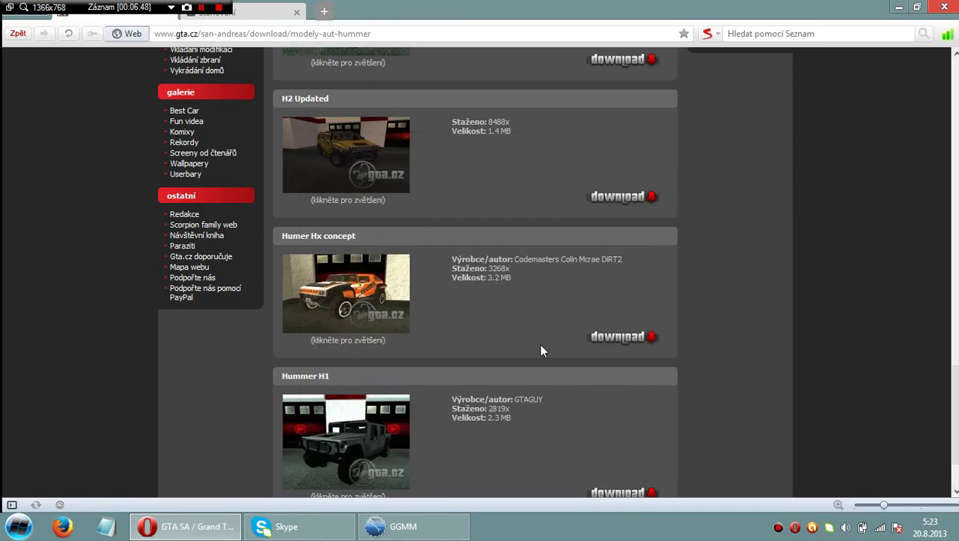
{"action": "scroll", "coordinate": [537, 327], "scroll_direction": "up", "scroll_amount": 1}
{"action": "scroll", "coordinate": [540, 299], "scroll_direction": "up", "scroll_amount": 4}
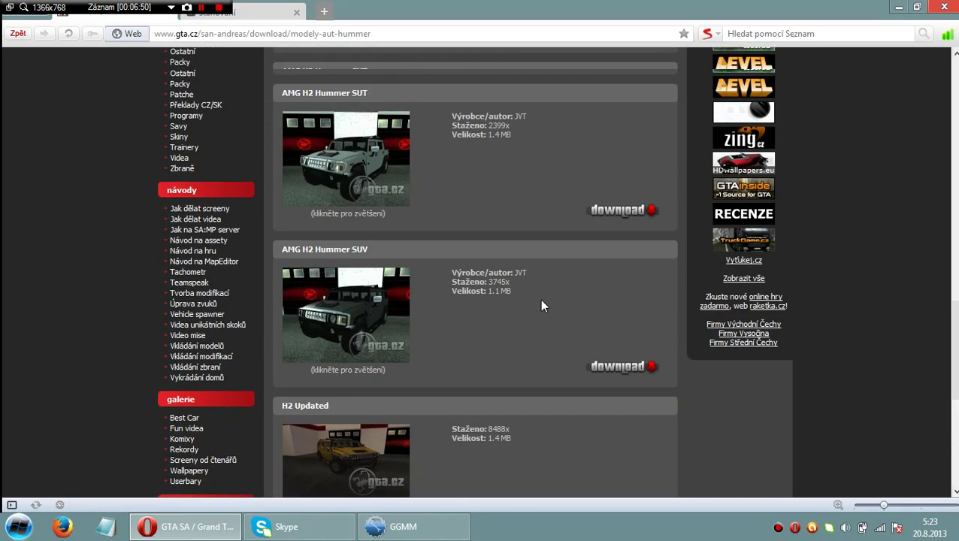
{"action": "scroll", "coordinate": [412, 276], "scroll_direction": "up", "scroll_amount": 2}
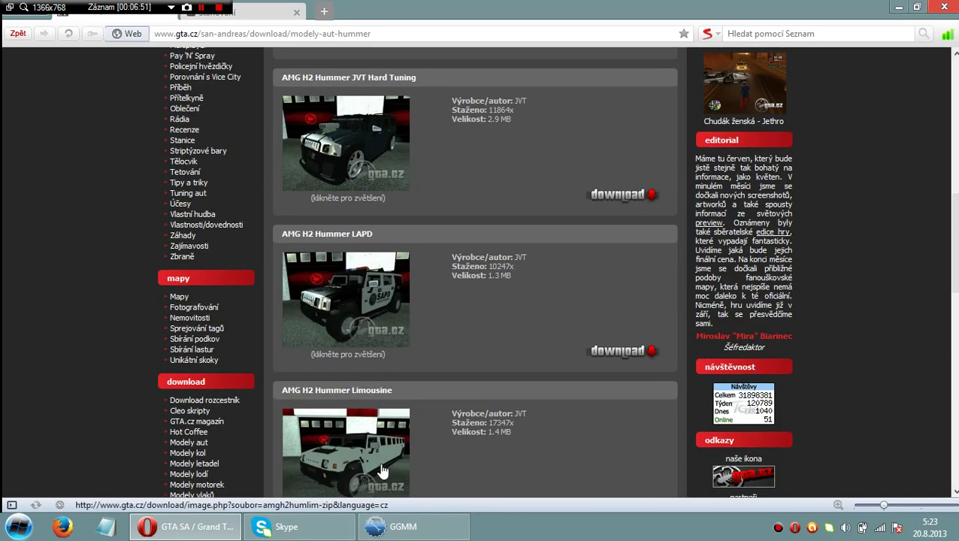
{"action": "scroll", "coordinate": [381, 451], "scroll_direction": "down", "scroll_amount": 1}
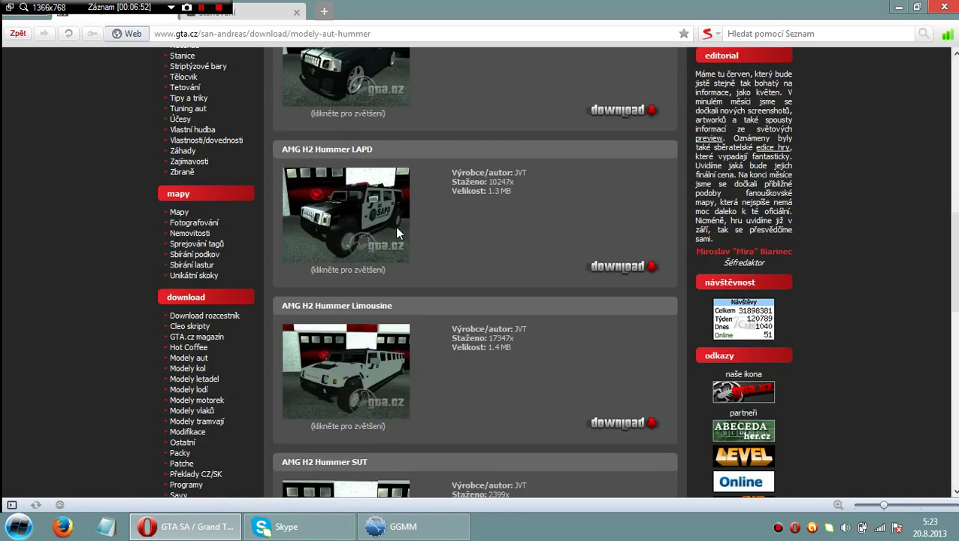
{"action": "left_click", "coordinate": [897, 7]}
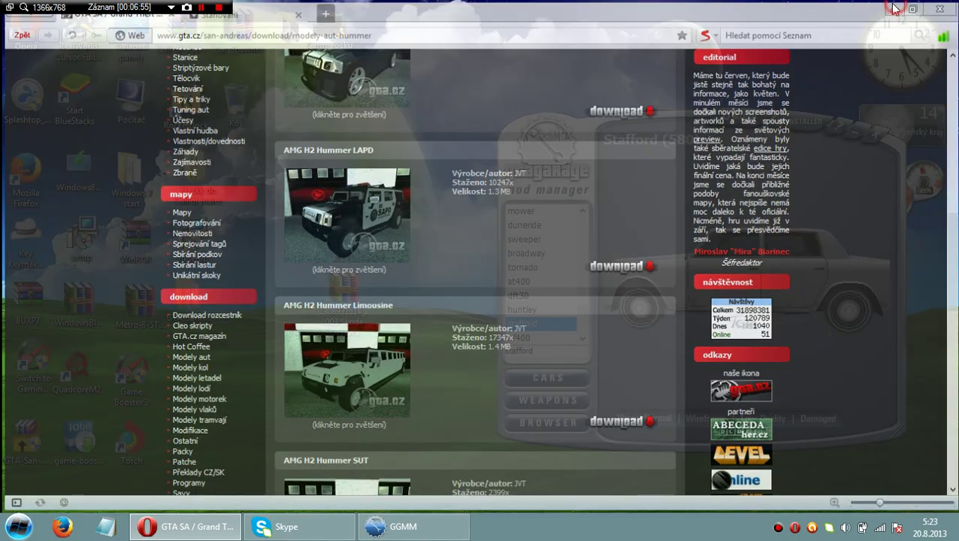
- Try to move the Skoda Oktavia archive from the desktop to the Recycle Bin
{"action": "left_click_drag", "start_coordinate": [355, 309], "coordinate": [239, 90]}
{"action": "key", "text": "Escape"}
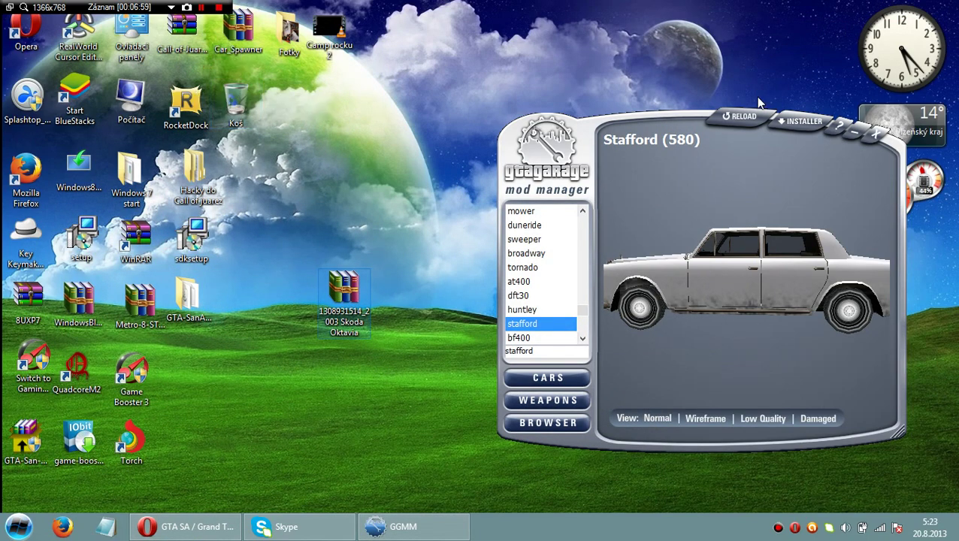
- Minimize the mod manager, open the amgh2humlapd archive from the desktop and view its pic.jpg preview image
{"action": "left_click", "coordinate": [855, 133]}
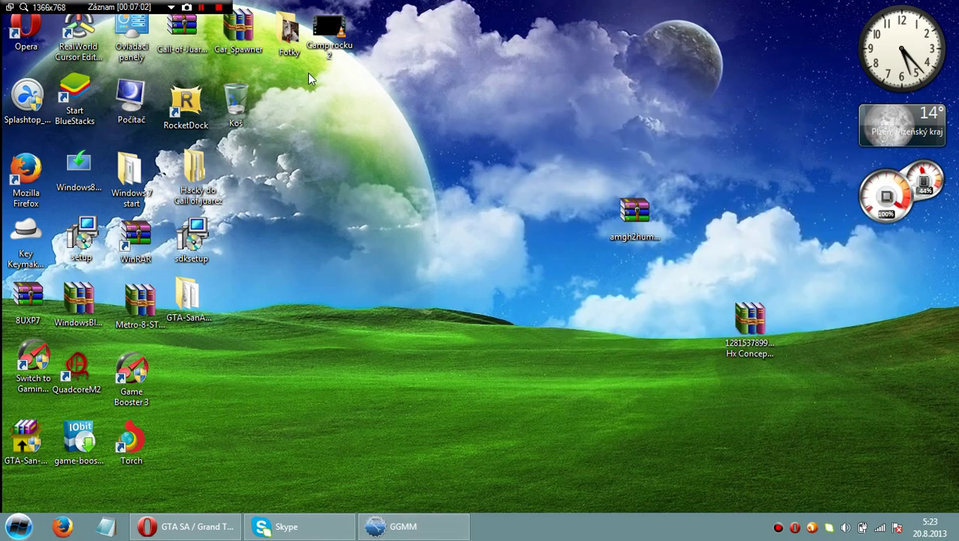
{"action": "double_click", "coordinate": [629, 210]}
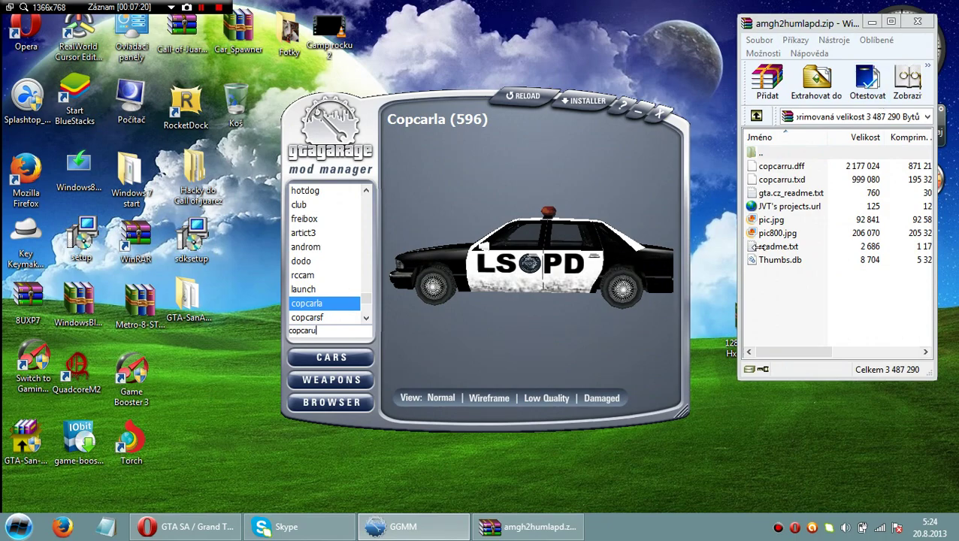
{"action": "left_click", "coordinate": [768, 219]}
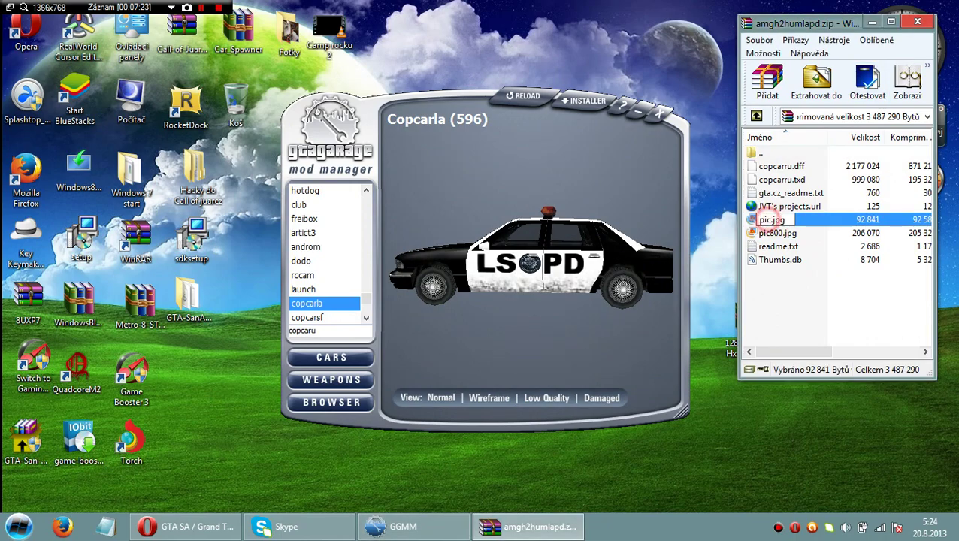
{"action": "key", "text": "Return"}
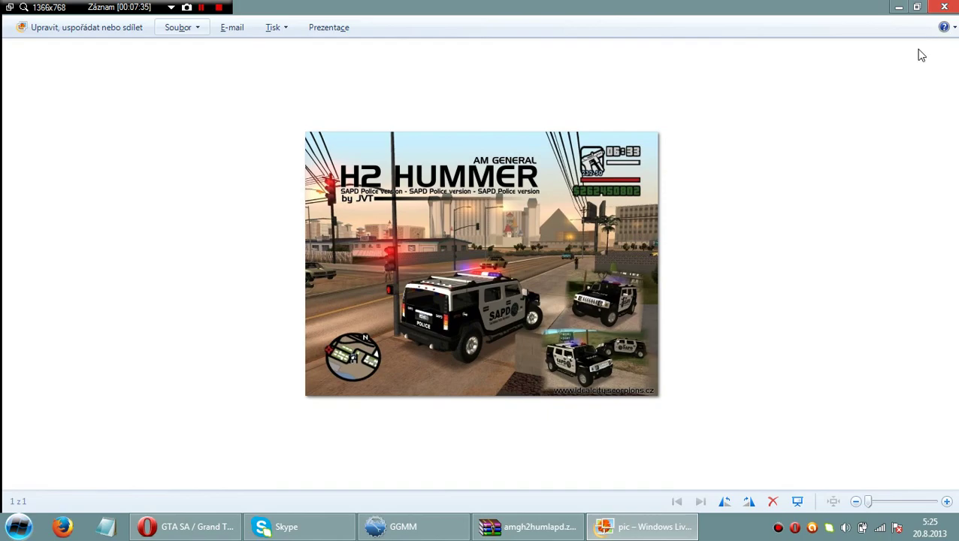
{"action": "left_click", "coordinate": [944, 7]}
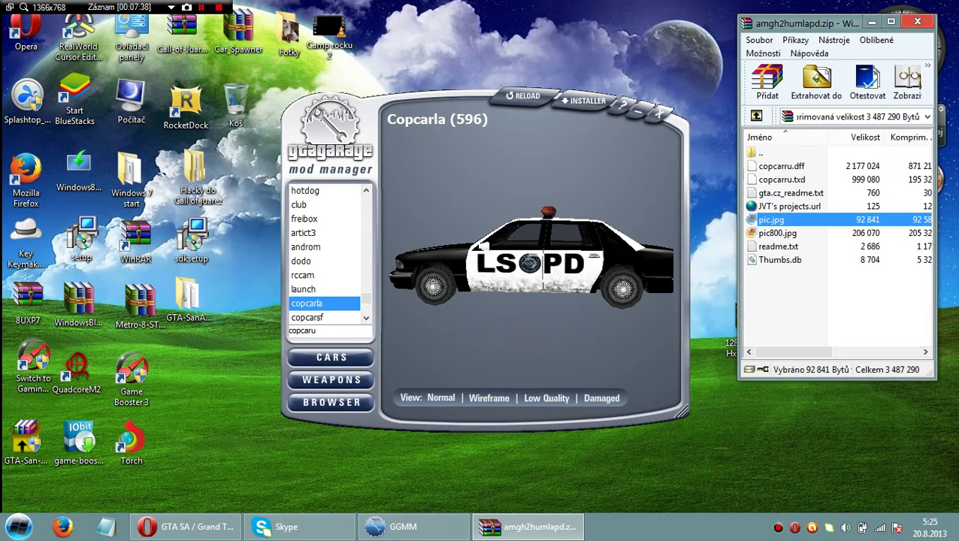
- Search the car list for copcarru and rotate its model preview to show the vehicle's side
{"action": "double_click", "coordinate": [302, 330]}
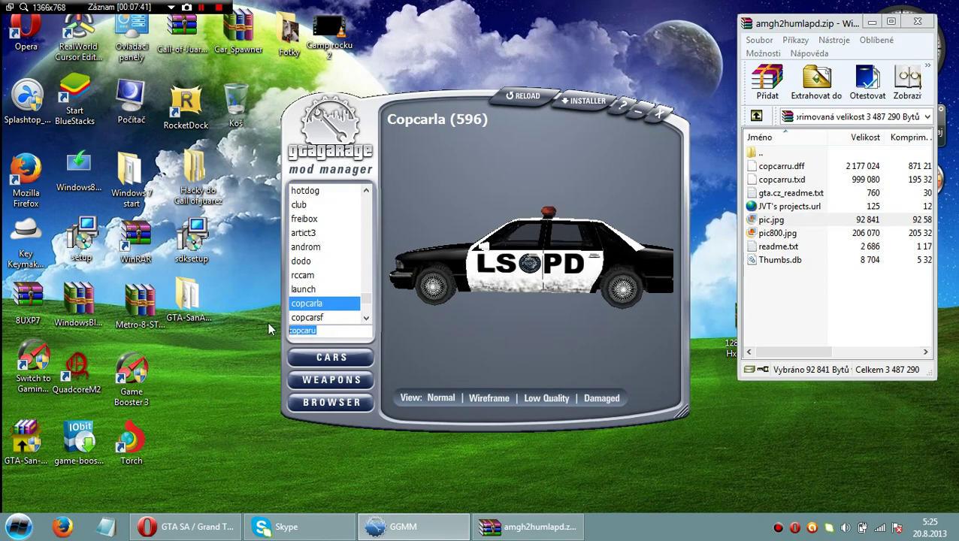
{"action": "type", "text": "c"}
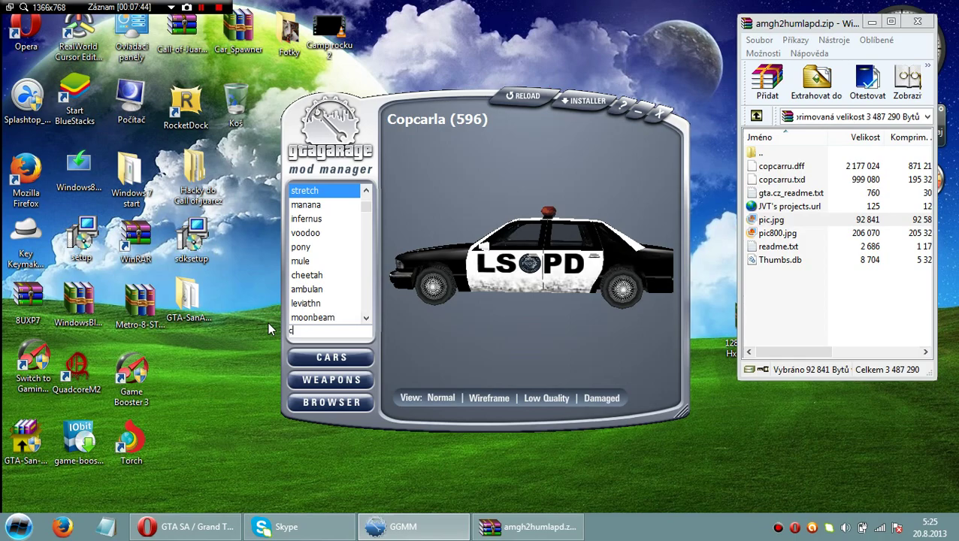
{"action": "type", "text": "opcarr"}
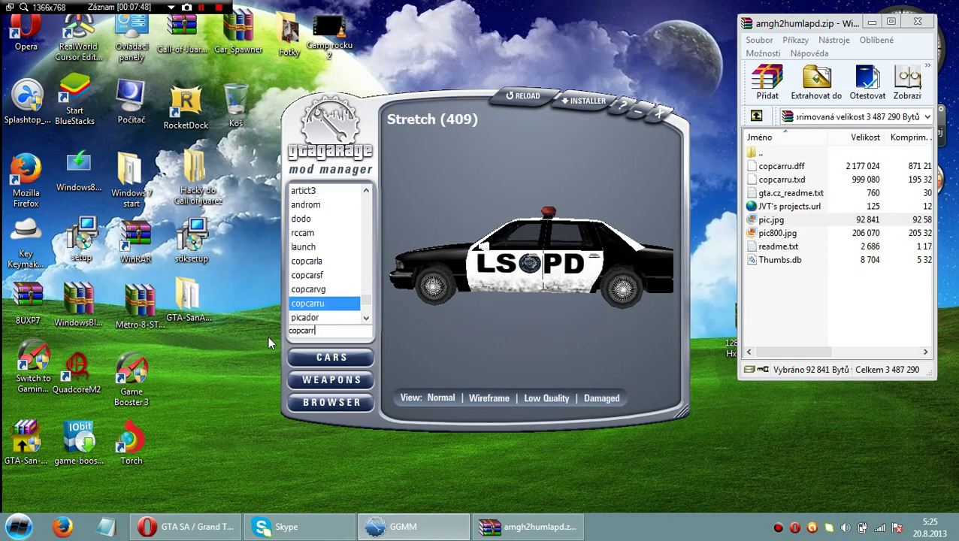
{"action": "type", "text": "u"}
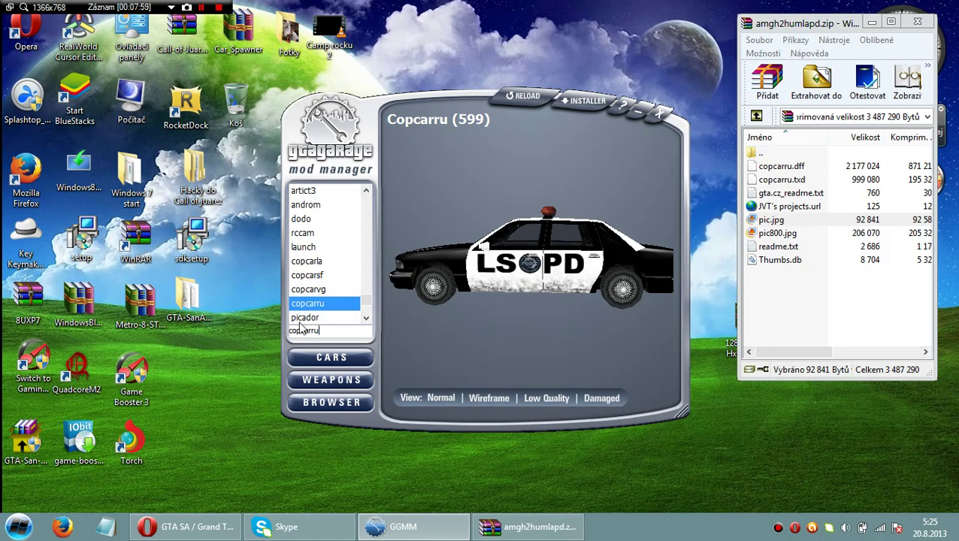
{"action": "left_click_drag", "start_coordinate": [514, 232], "coordinate": [333, 334]}
- Try to load copcarru.dff and copcarru.txd into the manual mod installer for Copcarru, and exit the installer
{"action": "left_click", "coordinate": [584, 100]}
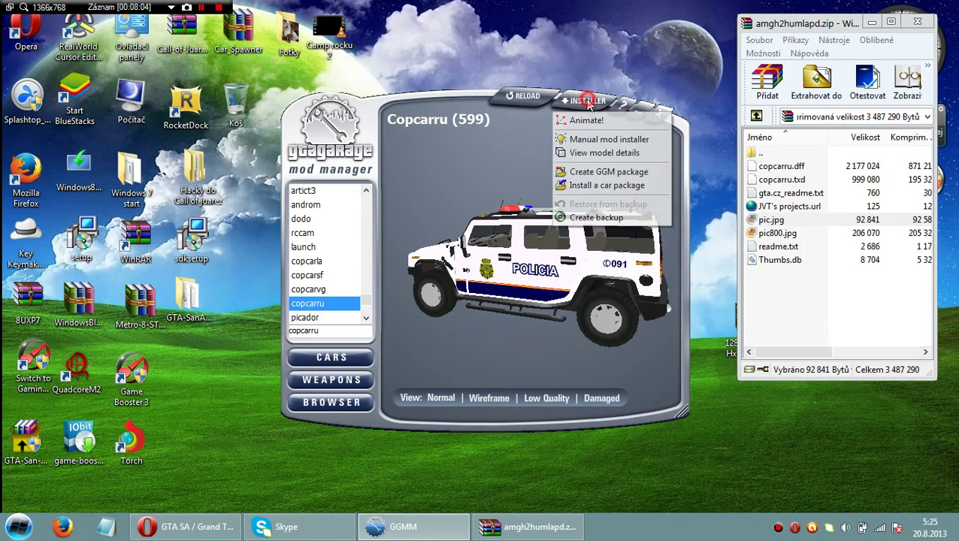
{"action": "left_click", "coordinate": [581, 140]}
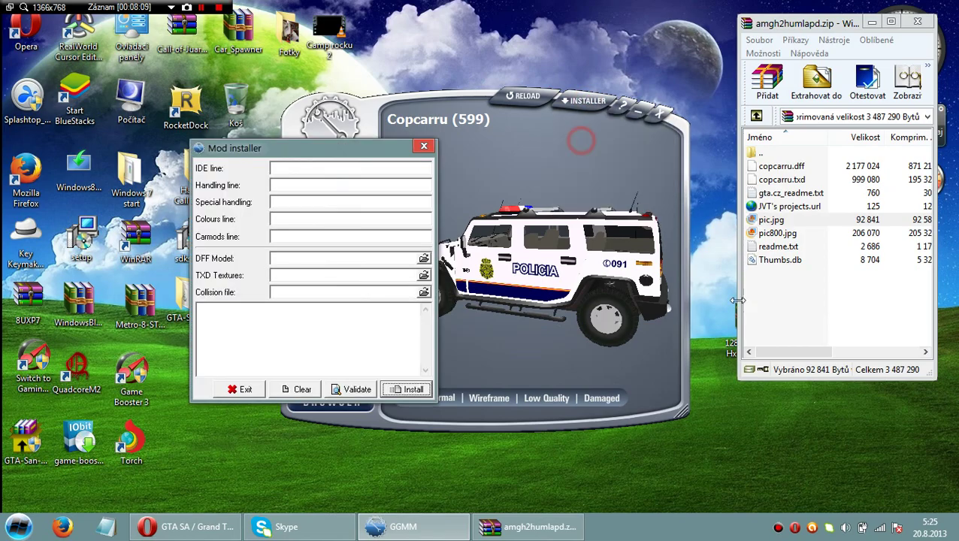
{"action": "left_click", "coordinate": [778, 166]}
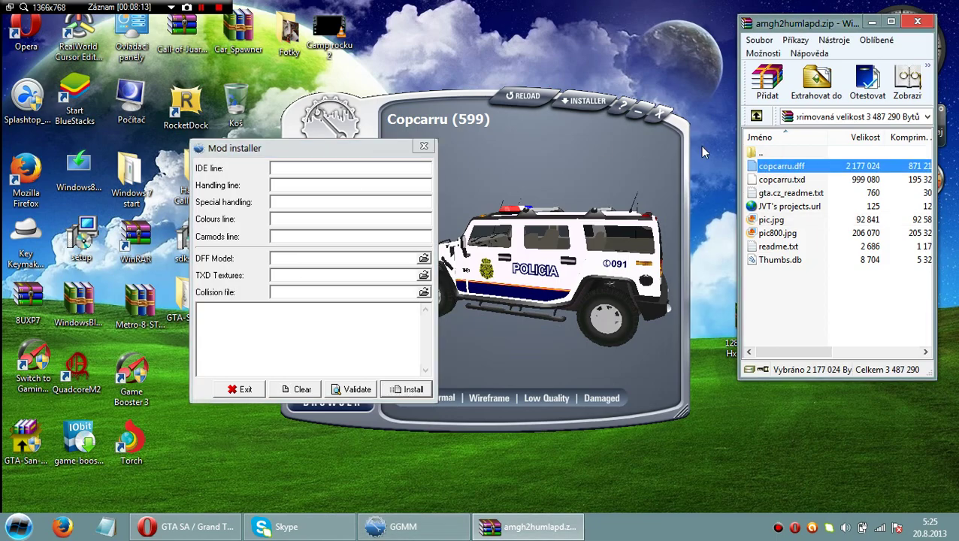
{"action": "left_click_drag", "start_coordinate": [778, 179], "coordinate": [435, 274]}
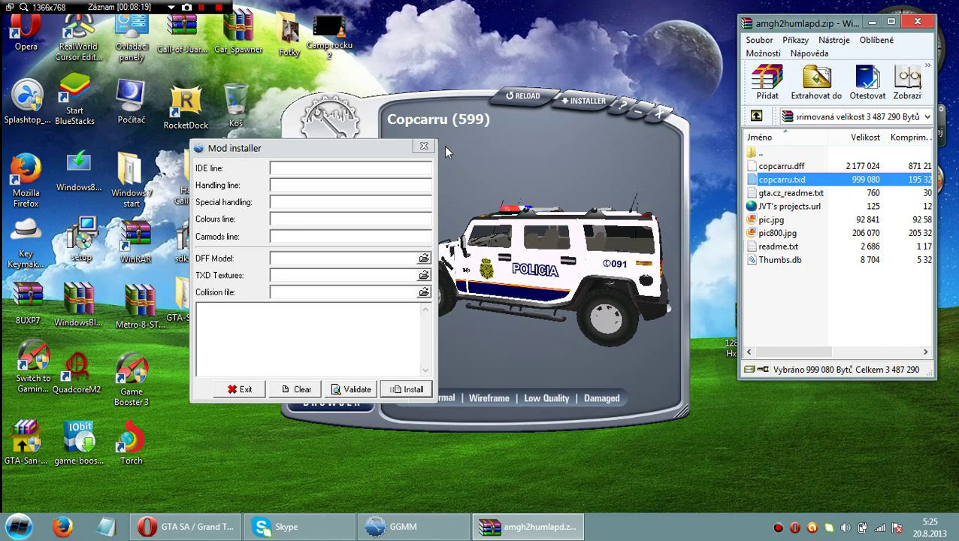
{"action": "left_click", "coordinate": [424, 146]}
- Search the car list for supergt and rotate its model preview to an angled view
{"action": "left_click_drag", "start_coordinate": [345, 329], "coordinate": [285, 331]}
{"action": "type", "text": "s"}
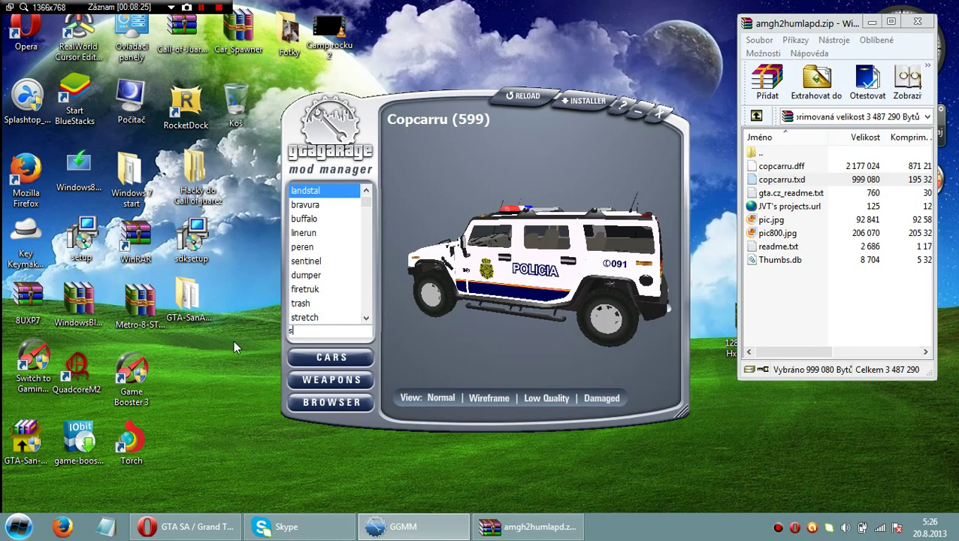
{"action": "type", "text": "upergt"}
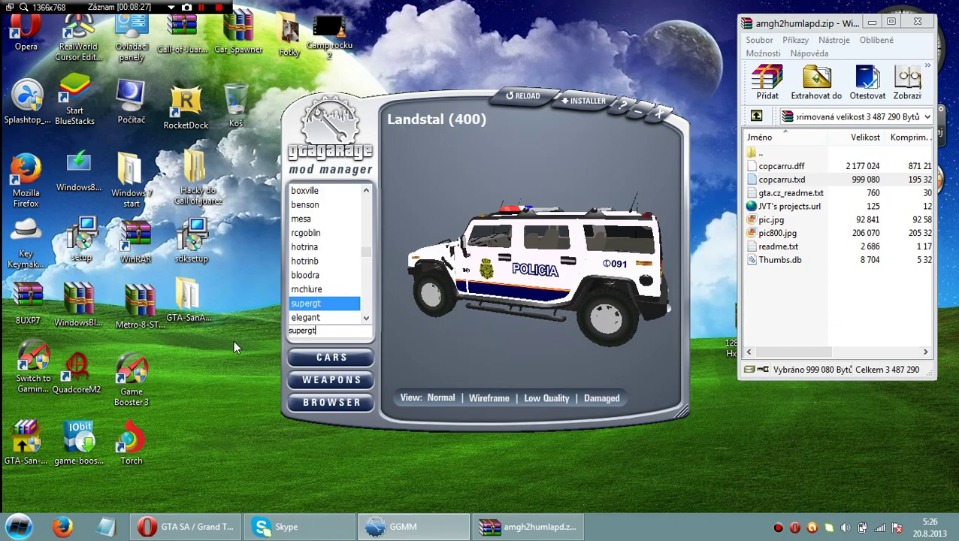
{"action": "left_click_drag", "start_coordinate": [481, 248], "coordinate": [550, 243]}
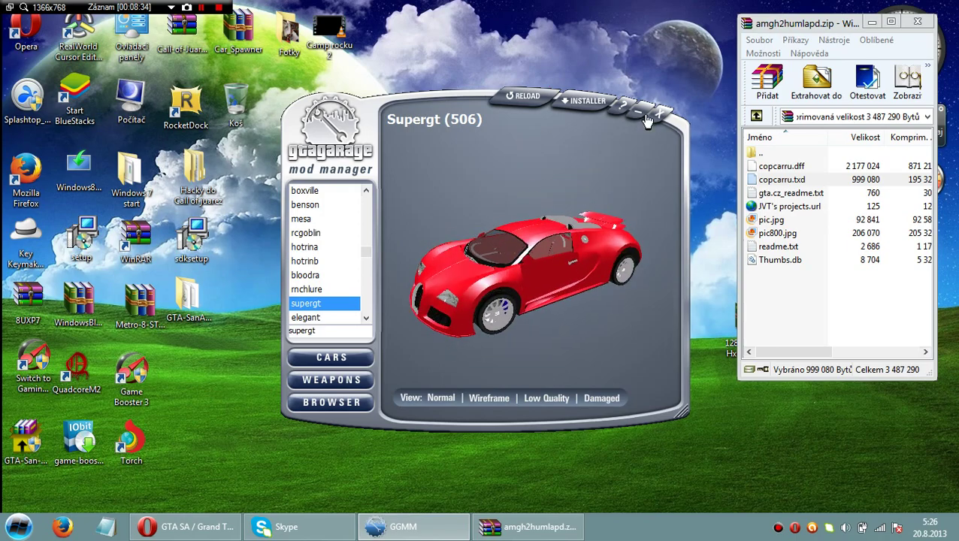
- Close the amgh2humlapd archive window and delete the amgh2humlapd and Hummer Hx Concept archives from the desktop
{"action": "left_click", "coordinate": [918, 22]}
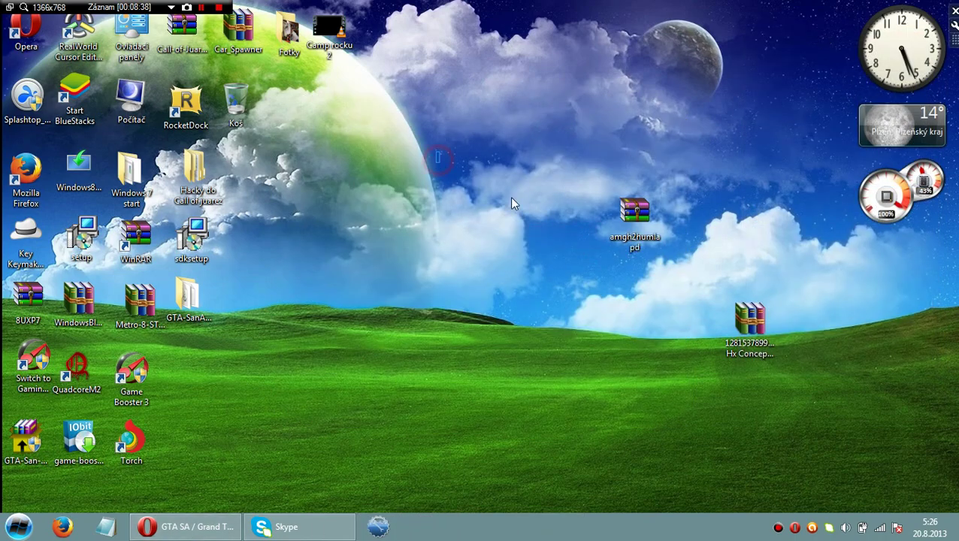
{"action": "left_click", "coordinate": [752, 327]}
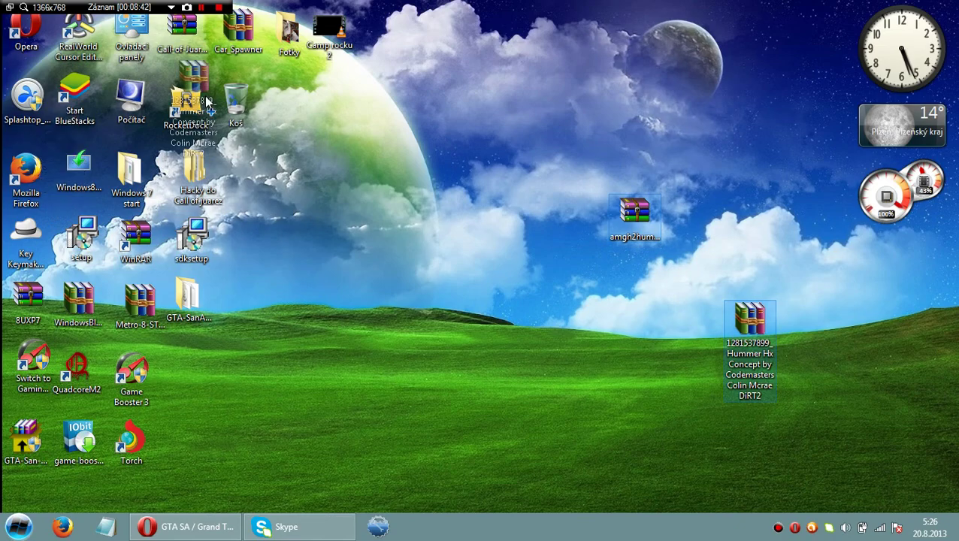
{"action": "key", "text": "Delete"}
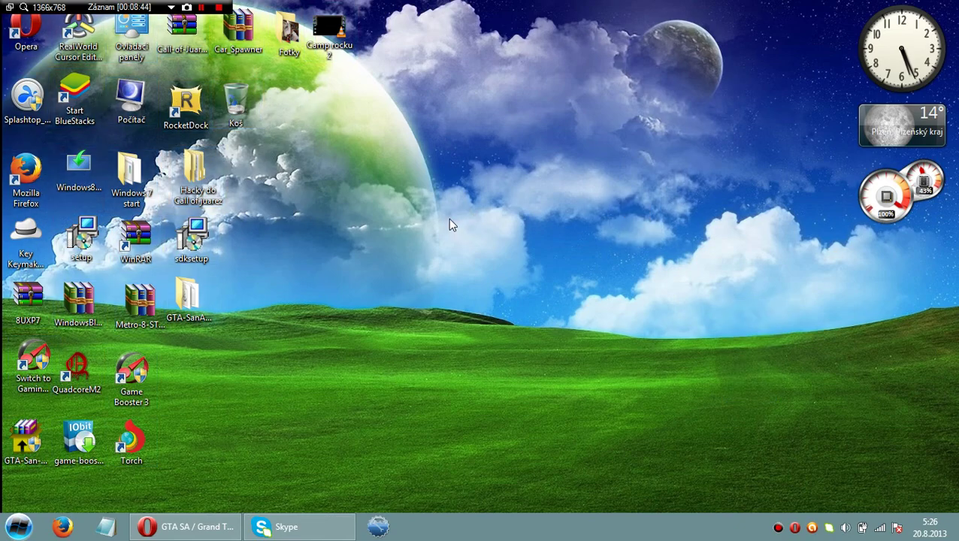